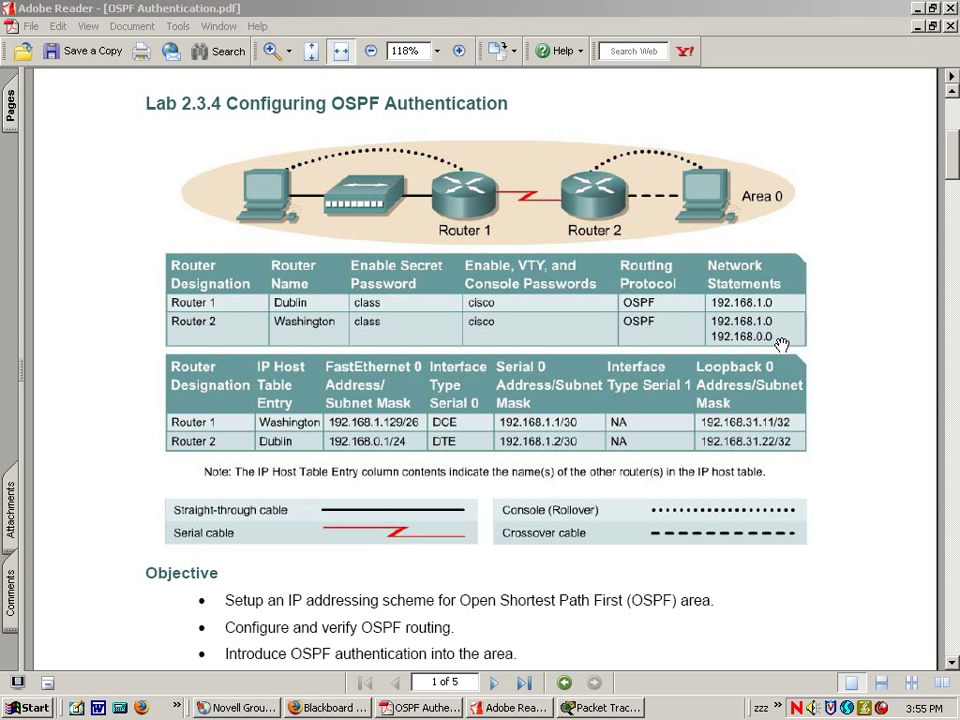
- Leave the OSPF lab sheet in Adobe Reader for the empty Packet Tracer workspace
left_click(590, 707)
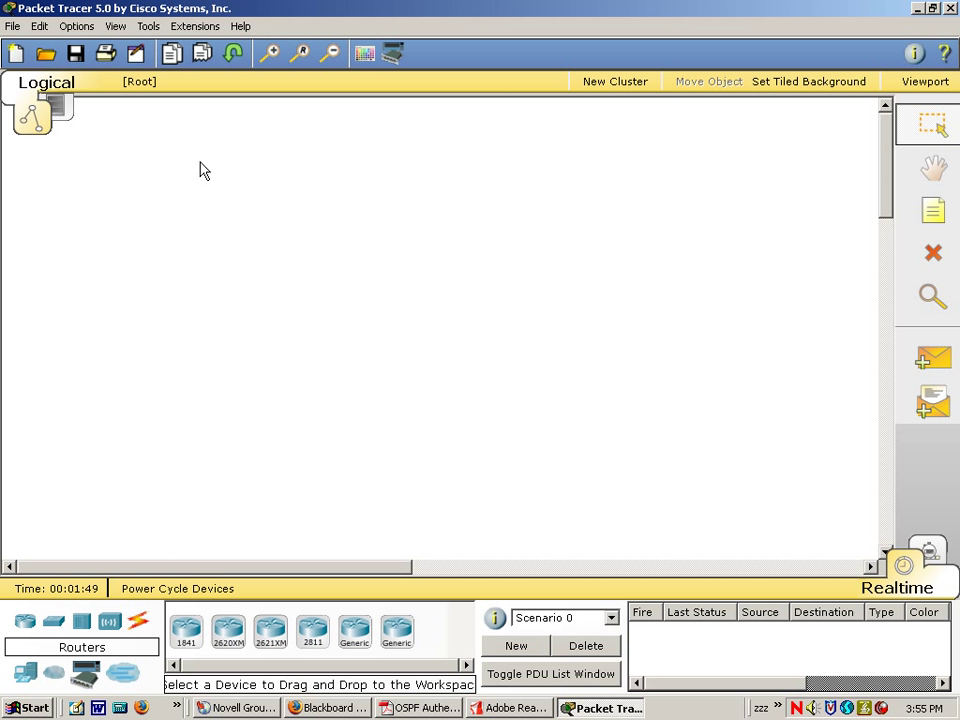
- Place two 1841 routers on the workspace
left_click(184, 627)
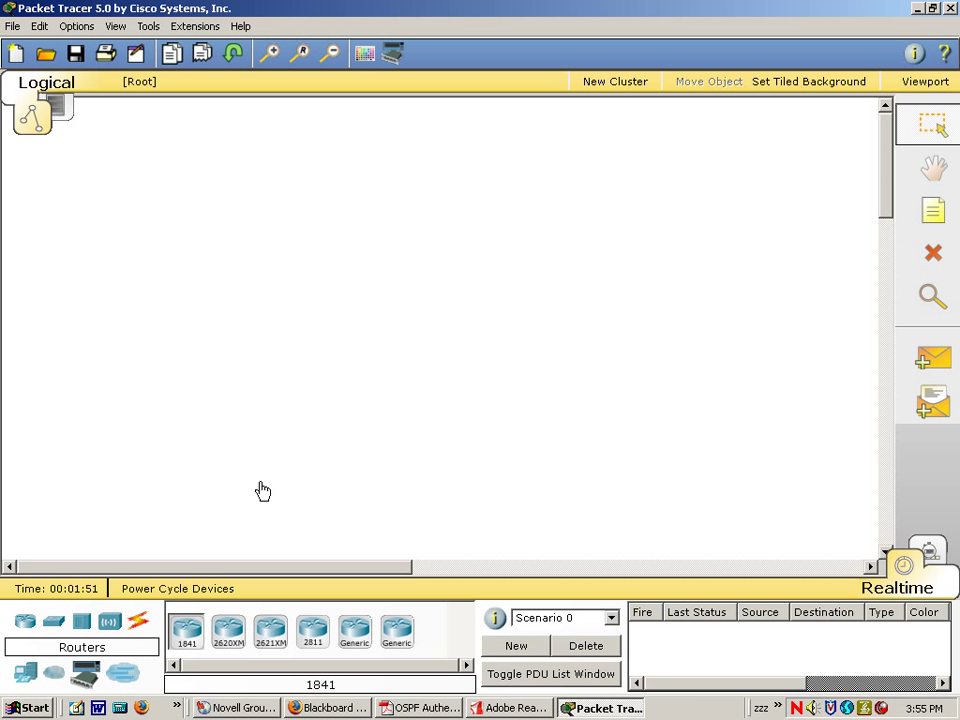
left_click(269, 380)
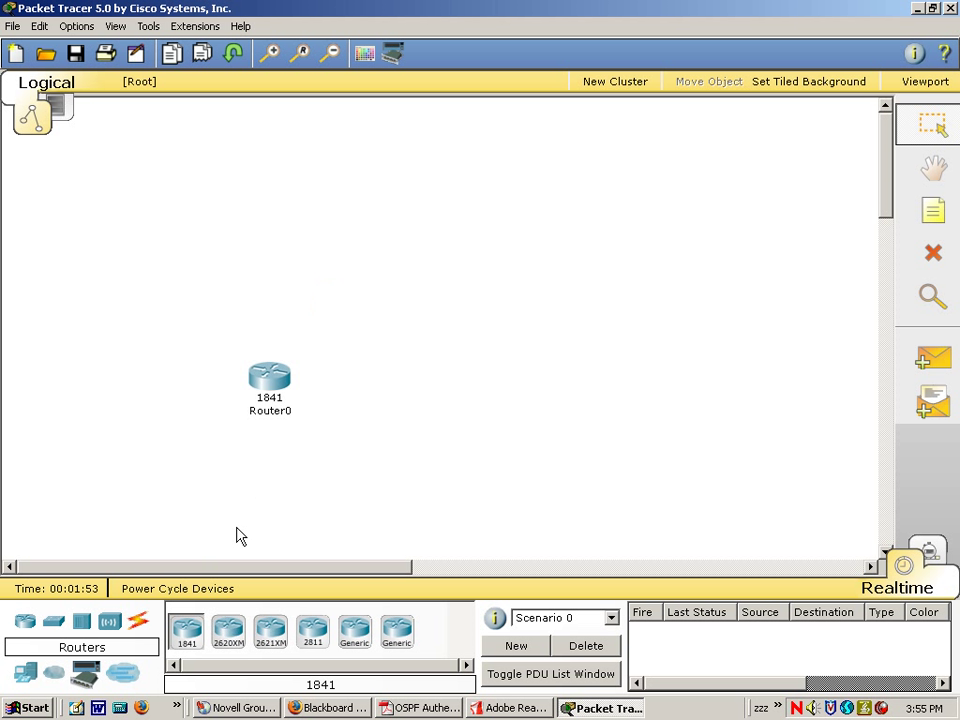
left_click_drag(184, 626, 478, 380)
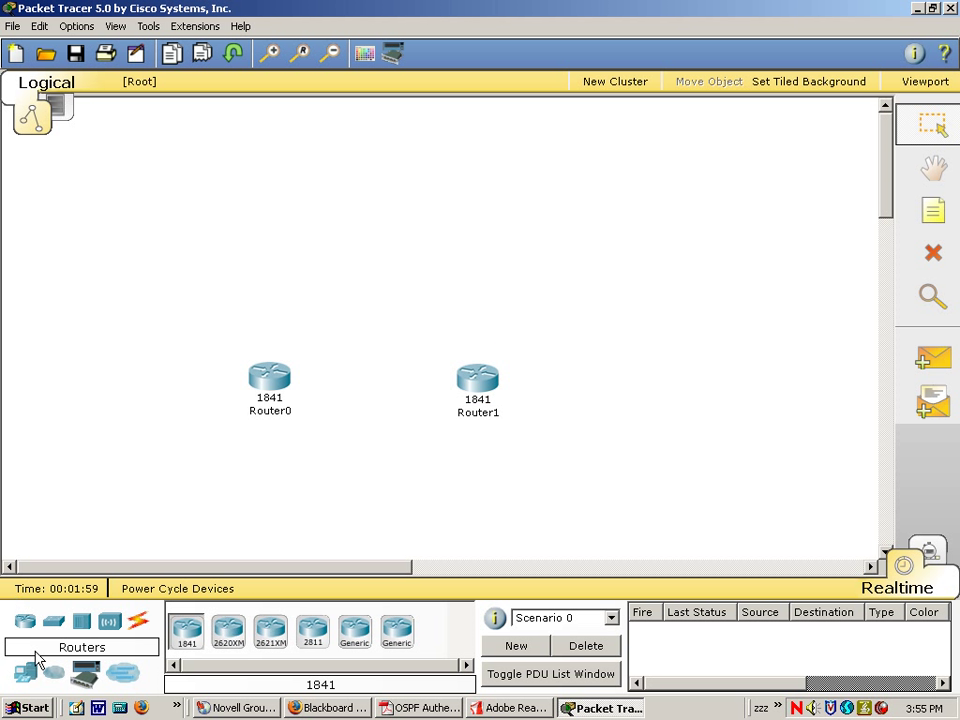
- Add a hub left of Router0 and PCs at the lower left and lower right
left_click(82, 621)
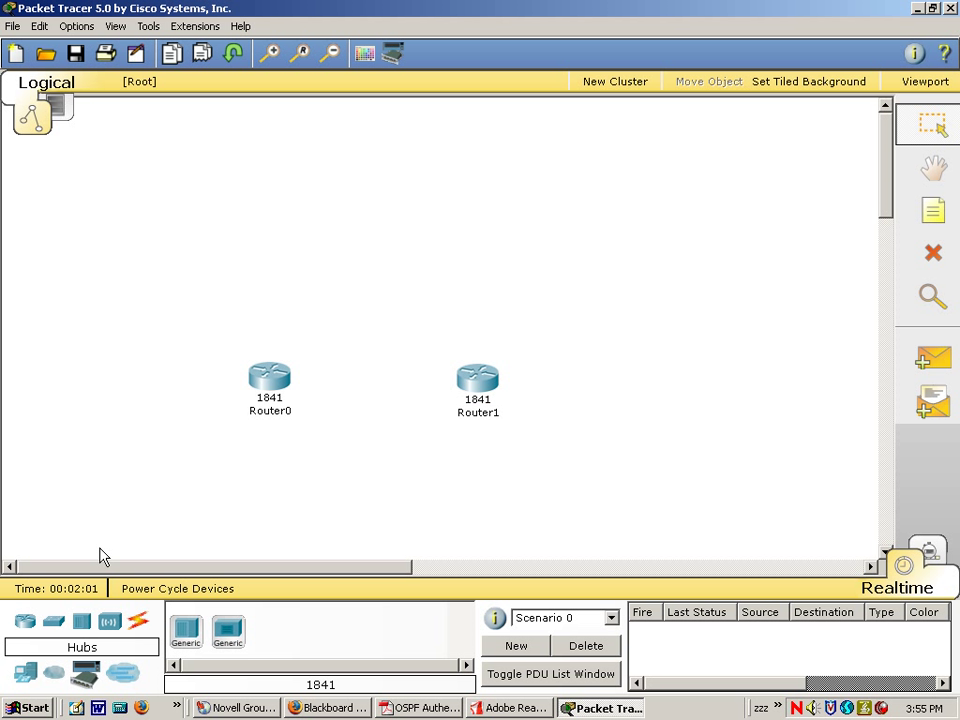
left_click(200, 638)
left_click(151, 465)
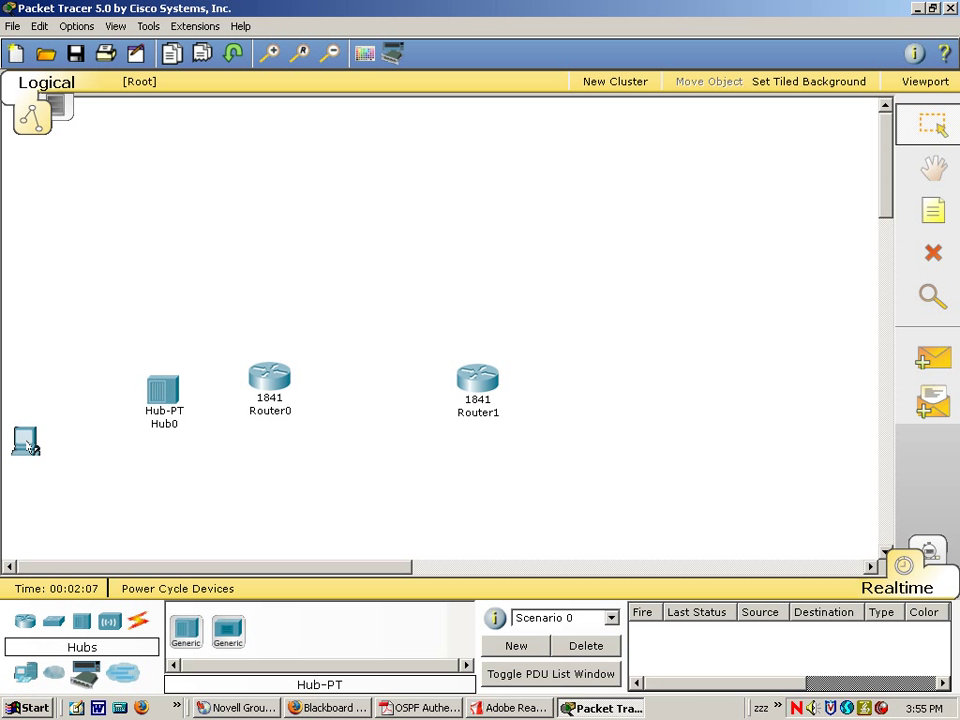
left_click(27, 447)
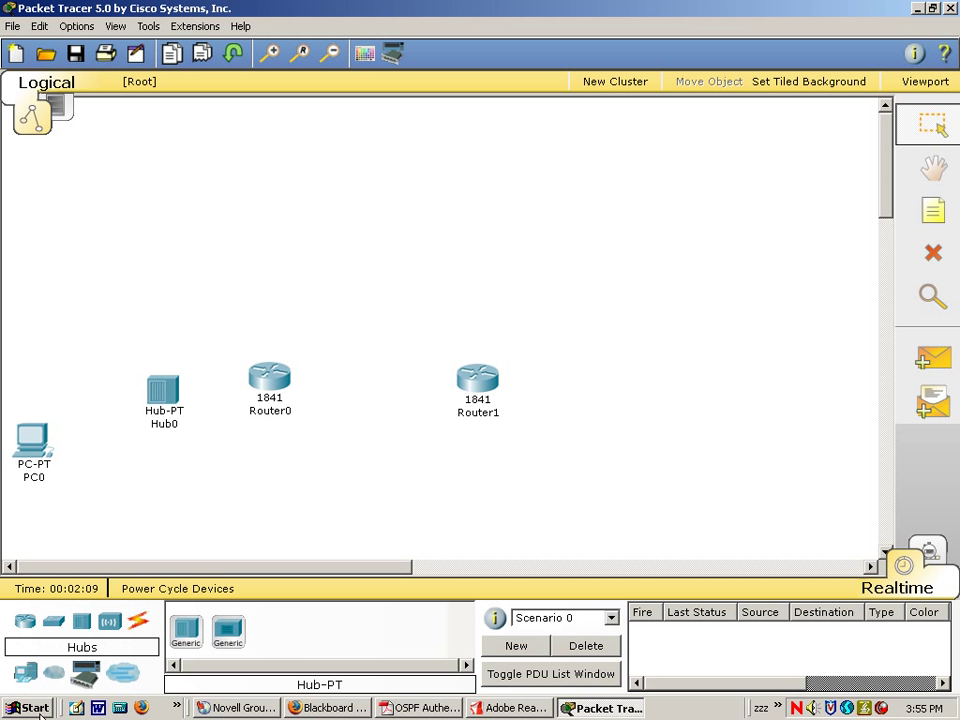
left_click(186, 630)
left_click(667, 447)
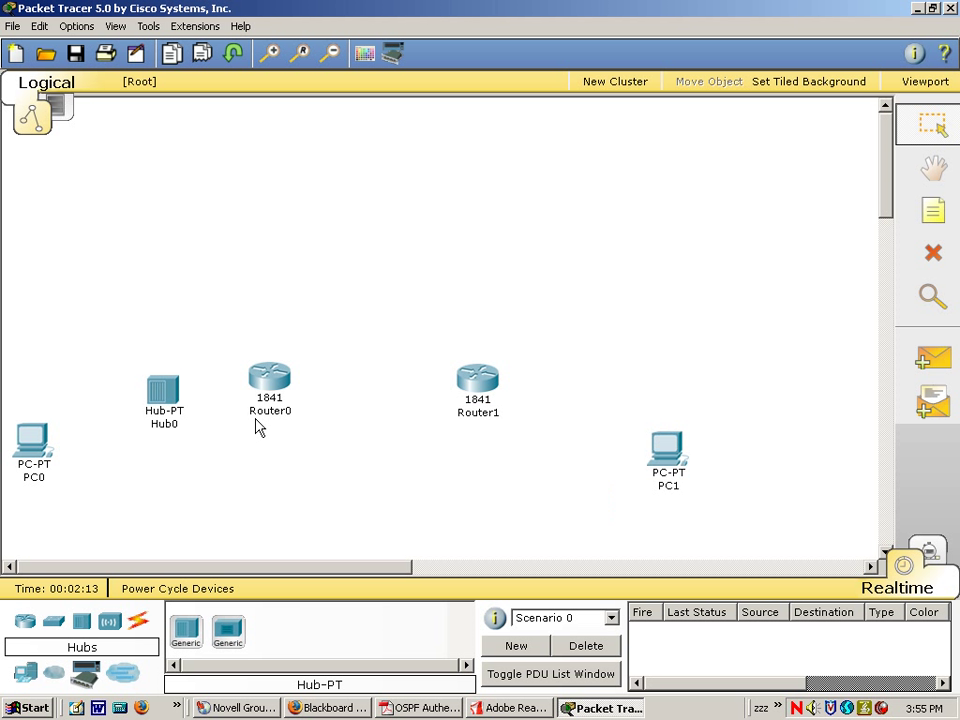
- Move both routers up to the top centre and open Router0's device settings
left_click_drag(279, 375, 330, 266)
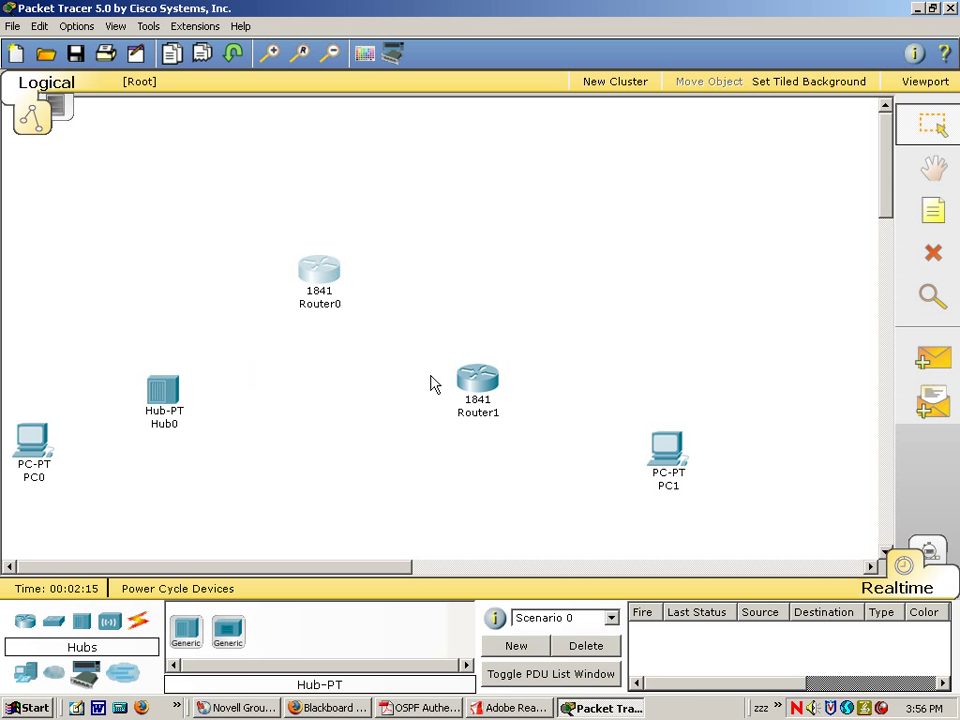
left_click_drag(480, 366, 490, 278)
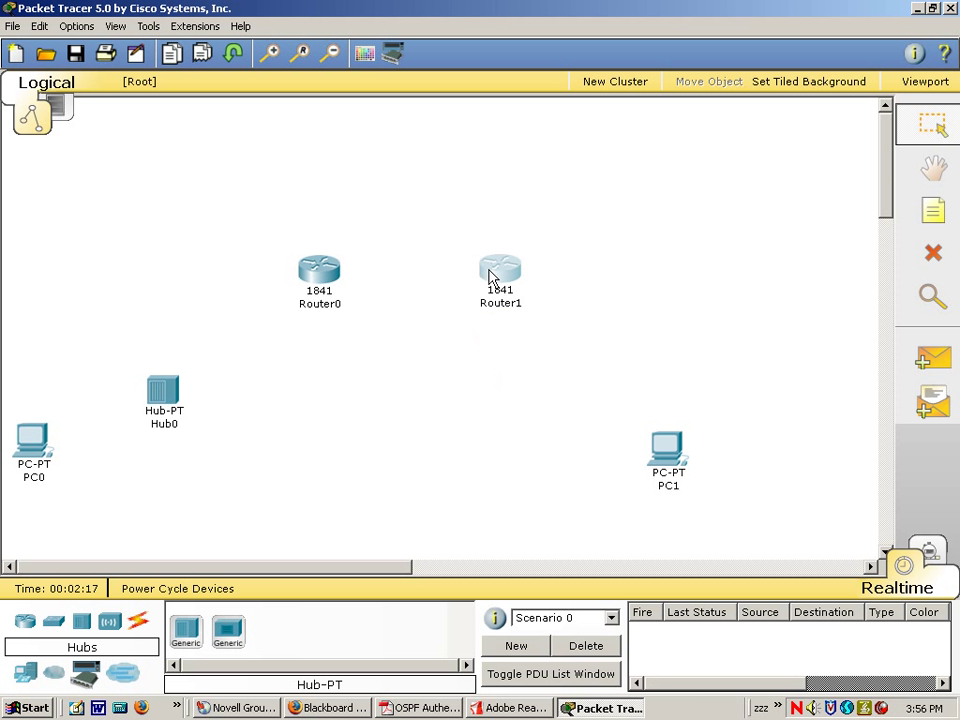
left_click(320, 288)
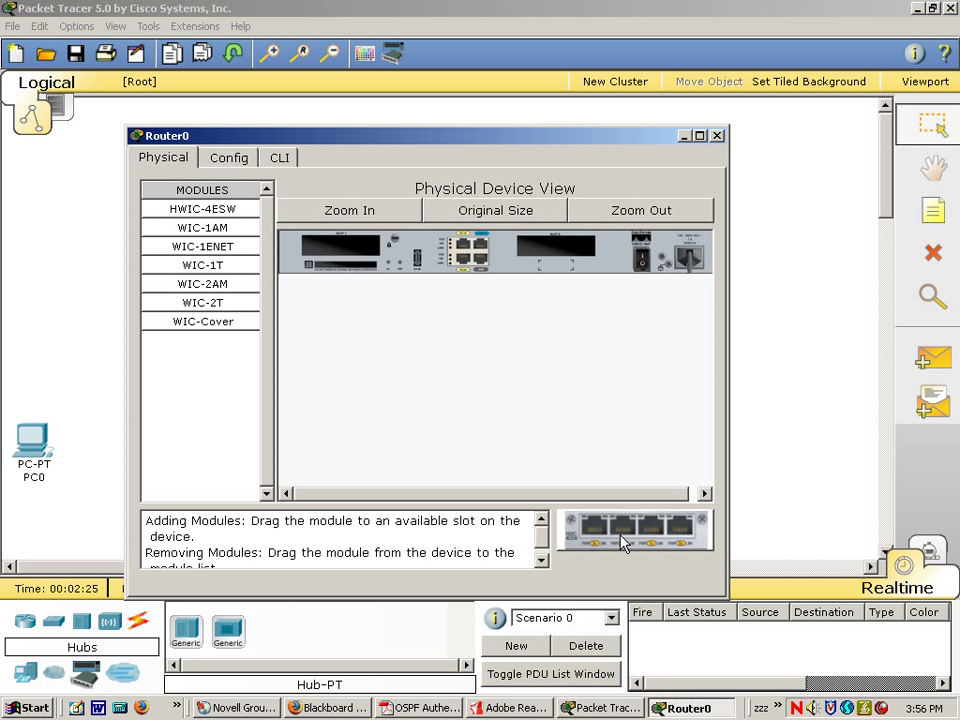
- Fit the HWIC-4ESW four-port module and a WIC-2T serial module into Router0's empty slots
left_click_drag(620, 540, 300, 242)
left_click(221, 303)
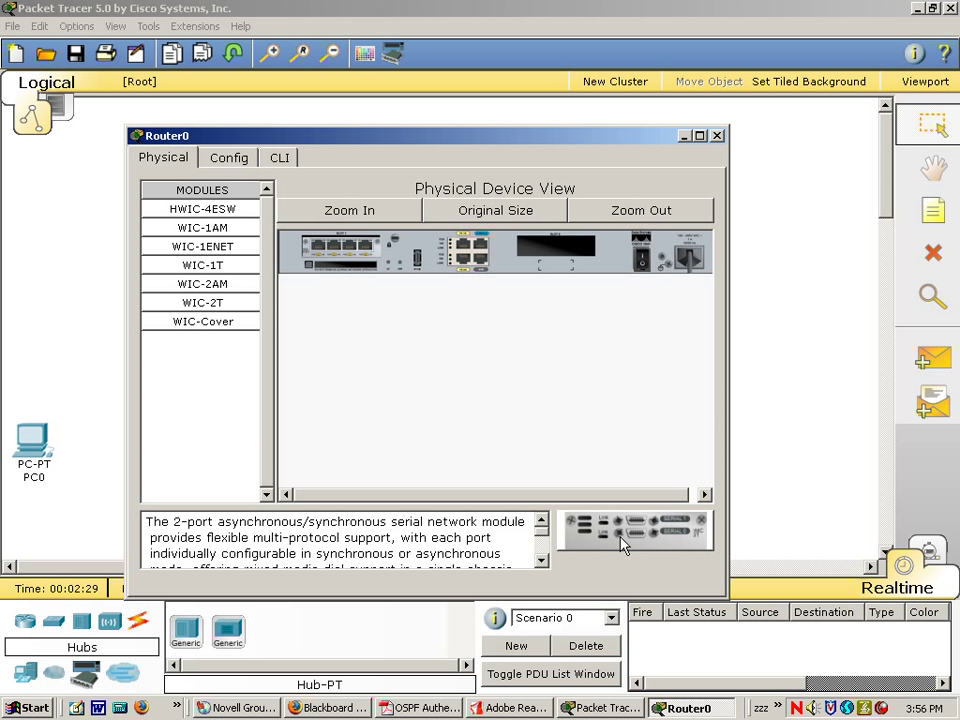
left_click_drag(622, 543, 528, 268)
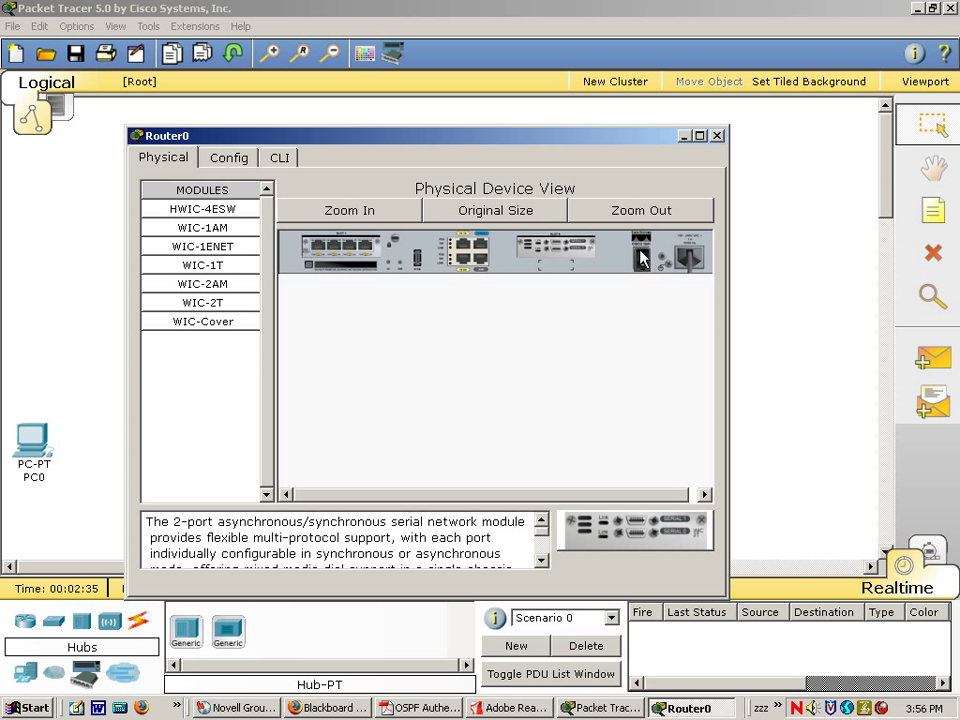
left_click(684, 135)
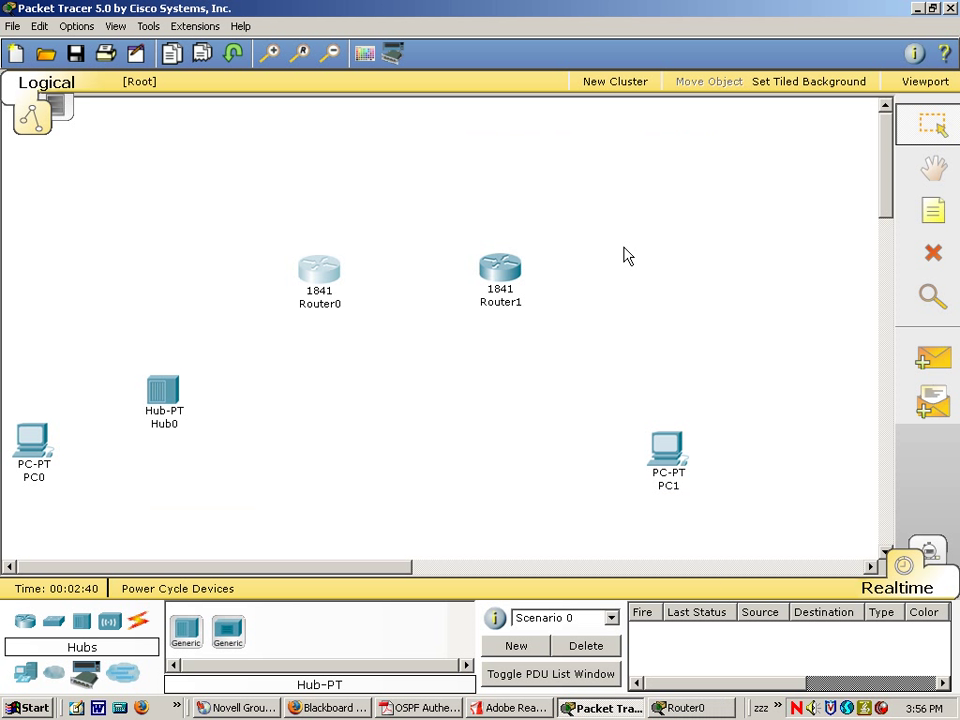
- Power Router1 off, install HWIC-4ESW and WIC-2T modules, then power it back on
double_click(495, 273)
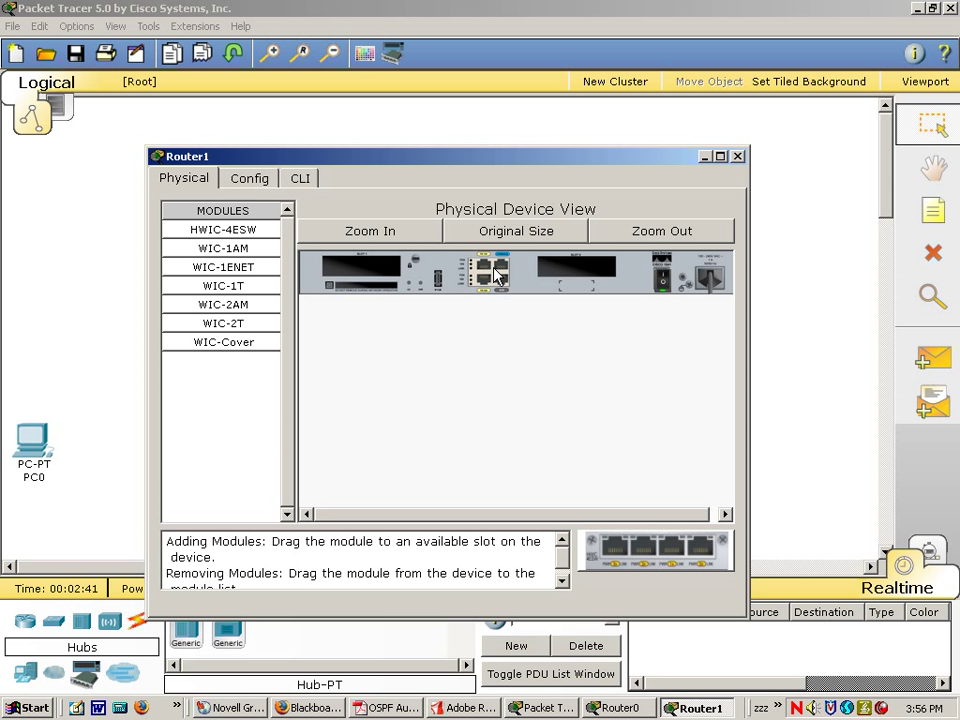
left_click(663, 281)
left_click_drag(626, 535, 360, 262)
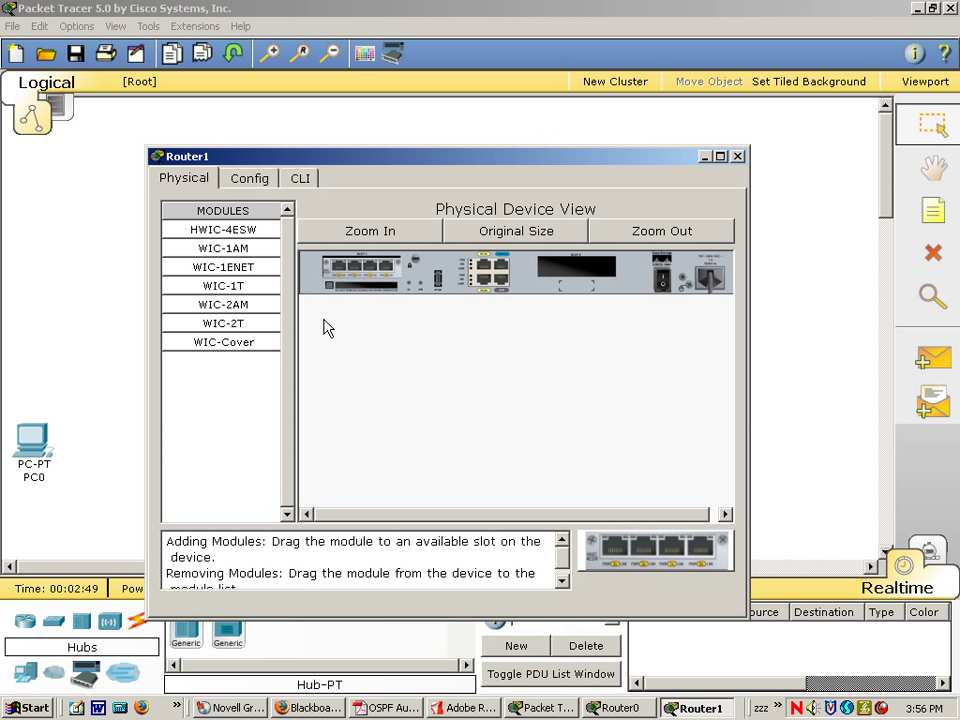
left_click(276, 326)
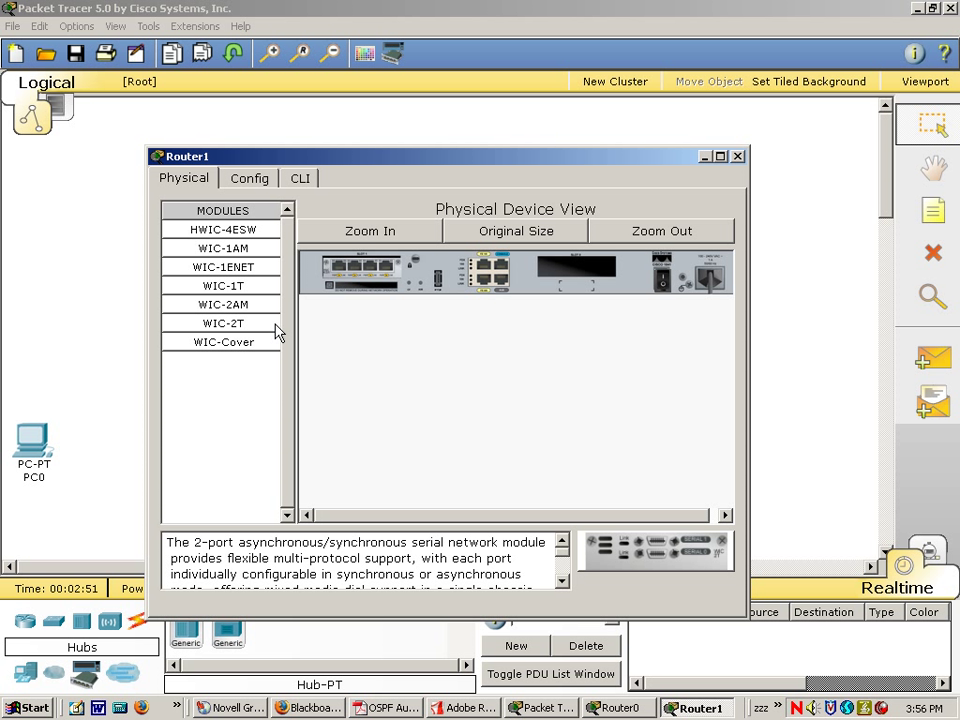
left_click_drag(655, 545, 580, 270)
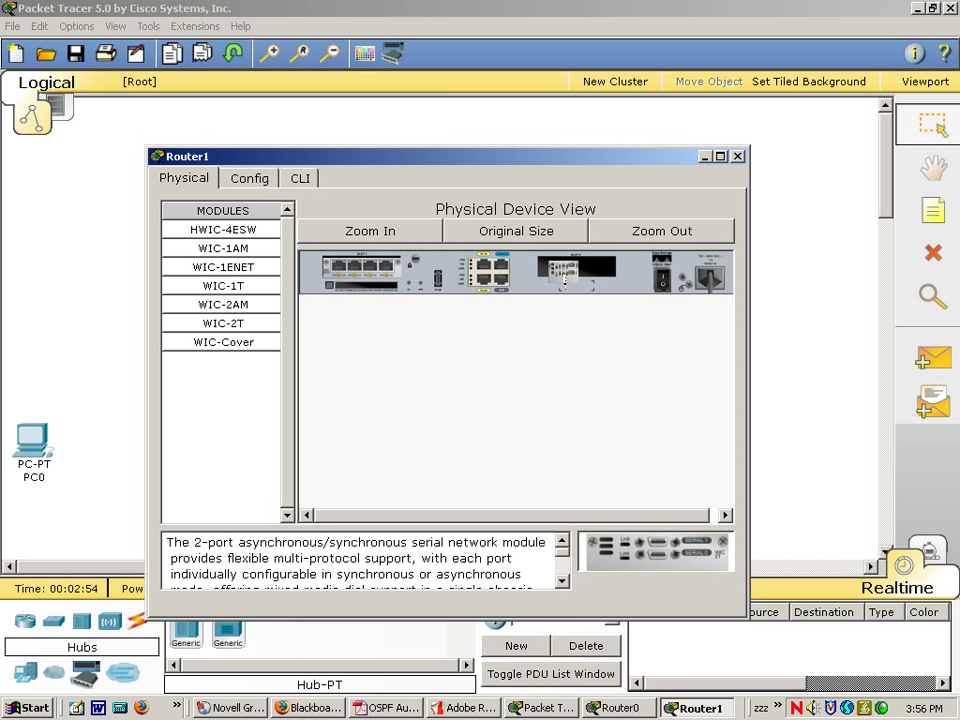
left_click(660, 280)
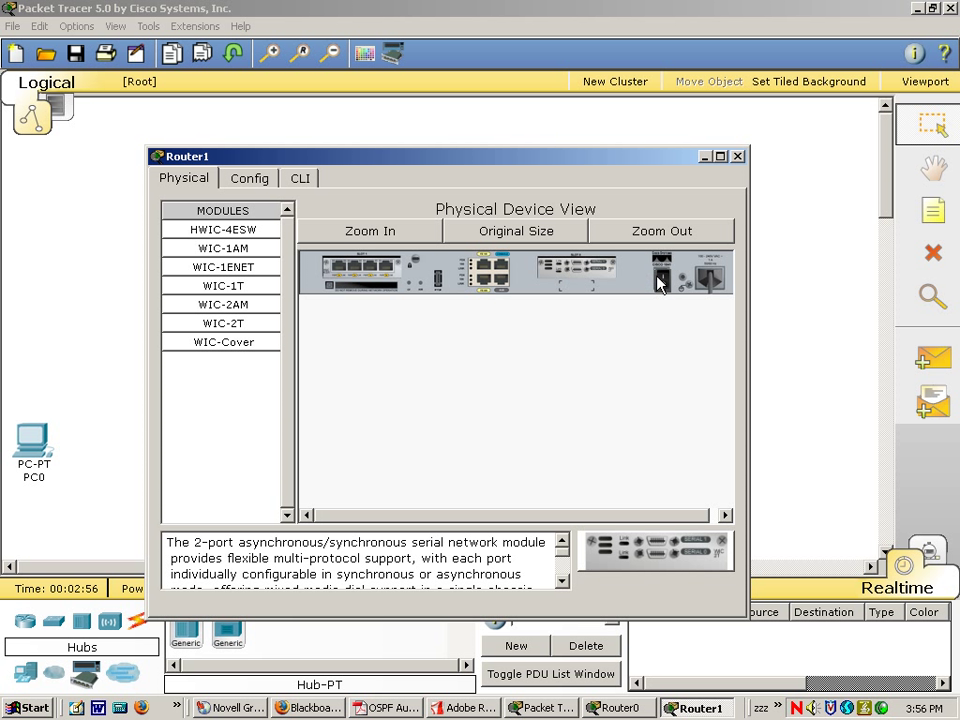
- Connect PC0's FastEthernet to Hub0 Port 0 with a copper straight-through cable
left_click(706, 158)
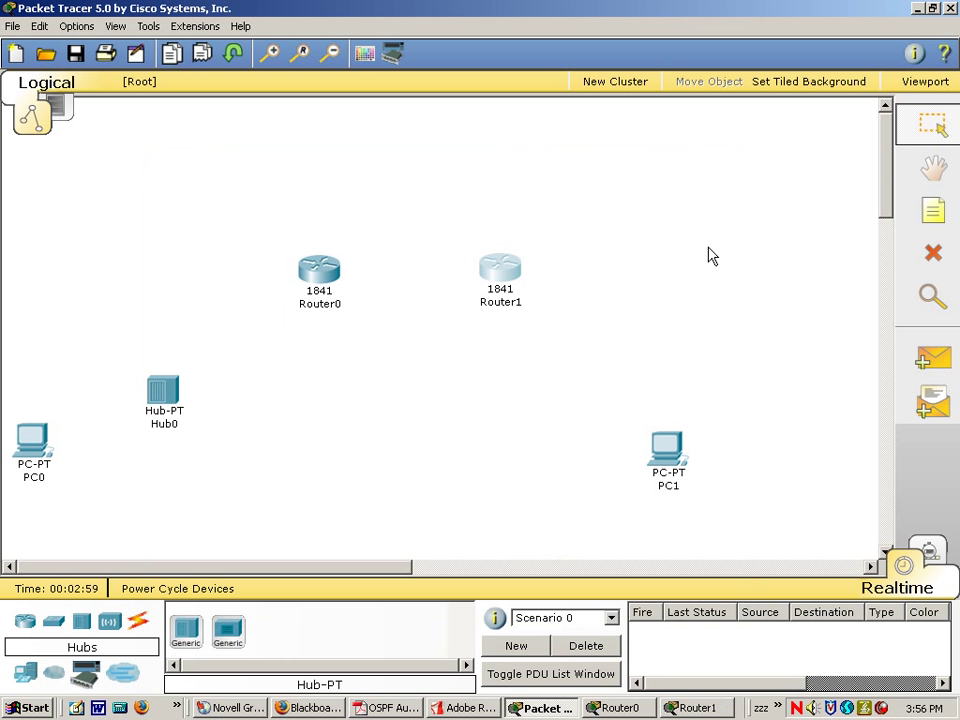
left_click(140, 622)
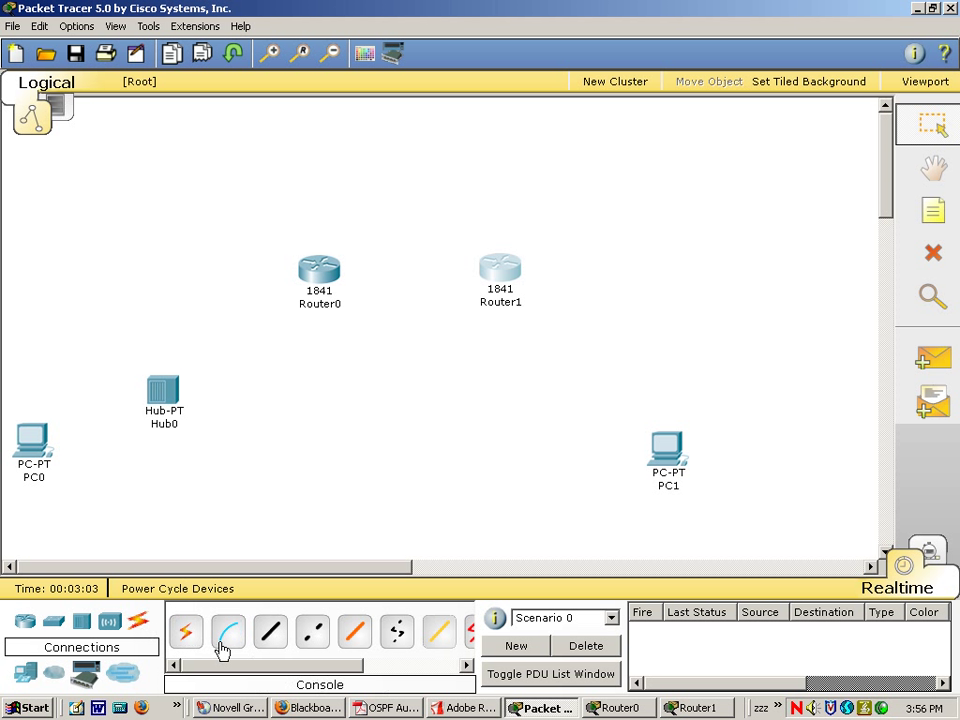
left_click(270, 632)
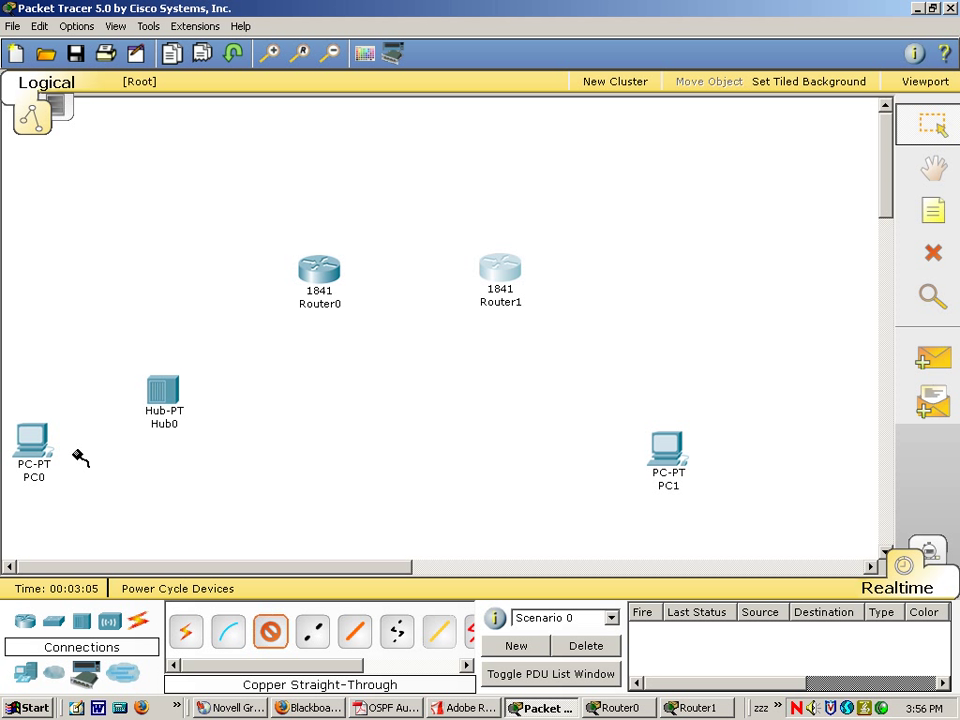
left_click(47, 438)
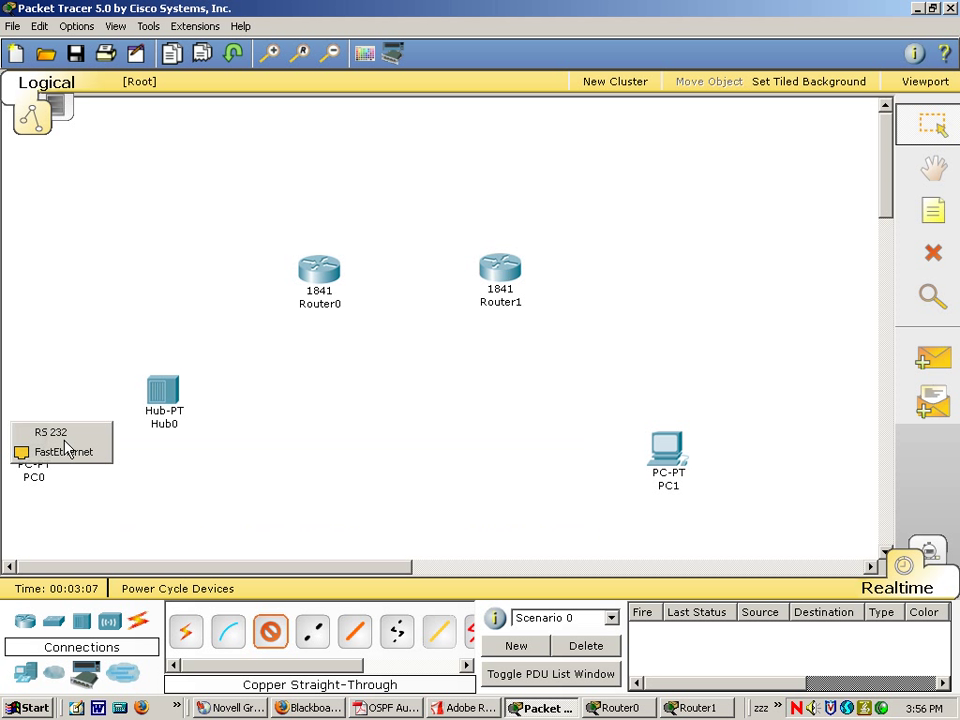
left_click(68, 453)
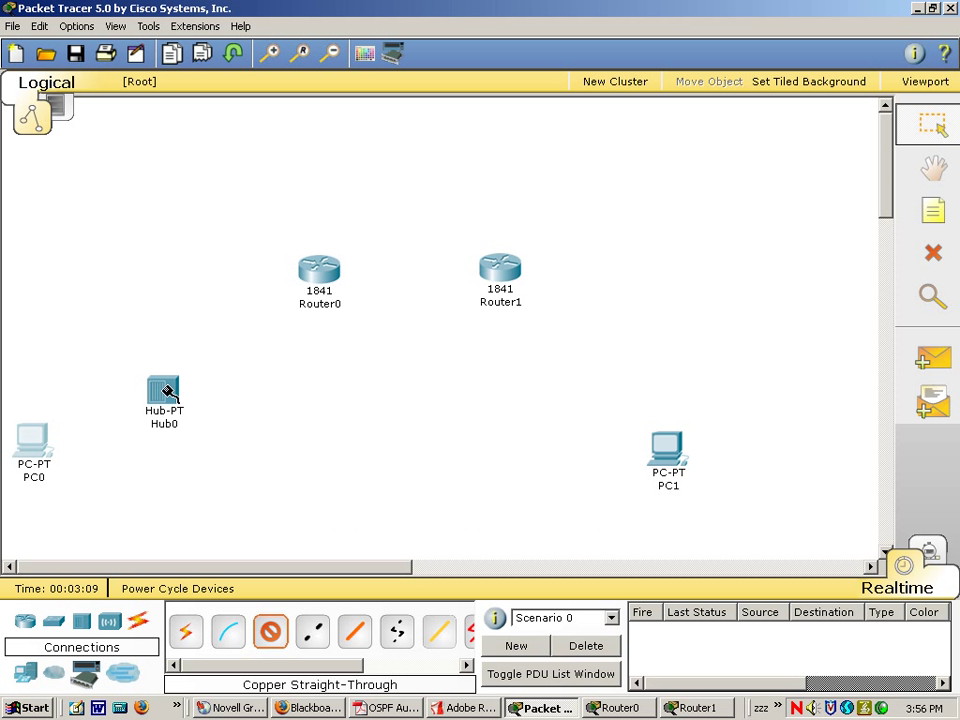
left_click(165, 393)
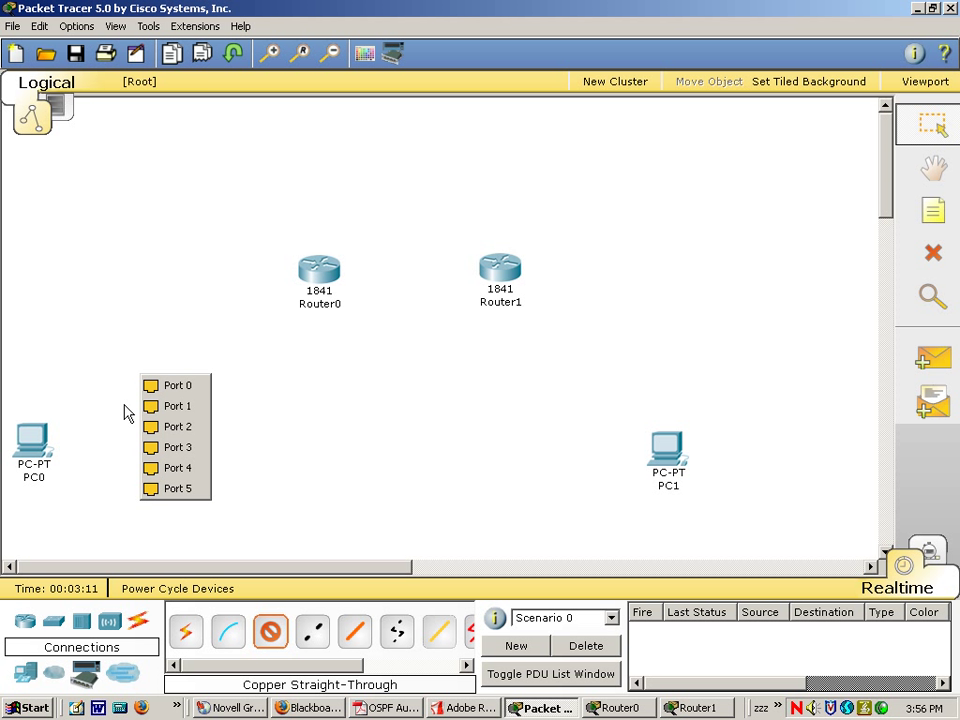
left_click(177, 387)
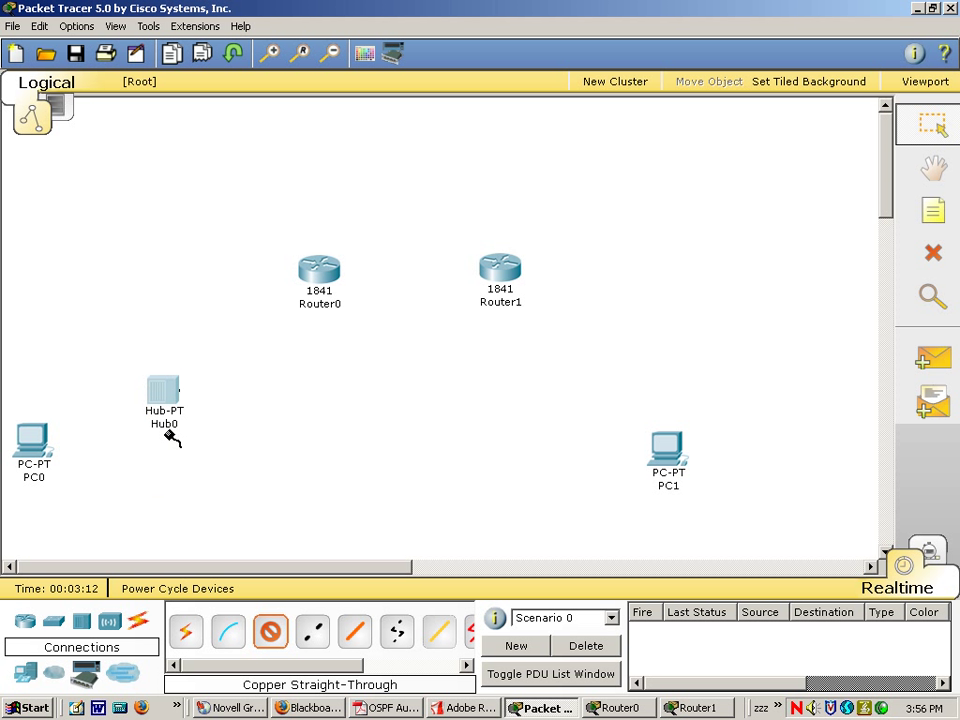
left_click(50, 447)
left_click(55, 454)
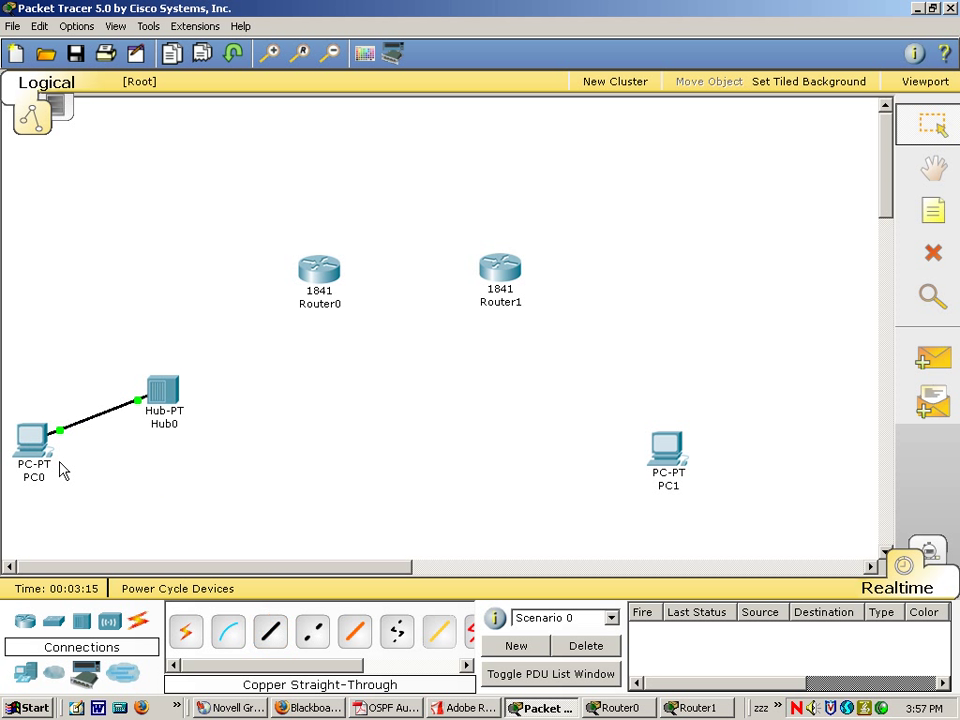
- Cable Hub0 Port 1 to Router0's FastEthernet0/0 with a straight-through cable
left_click(271, 631)
left_click(164, 390)
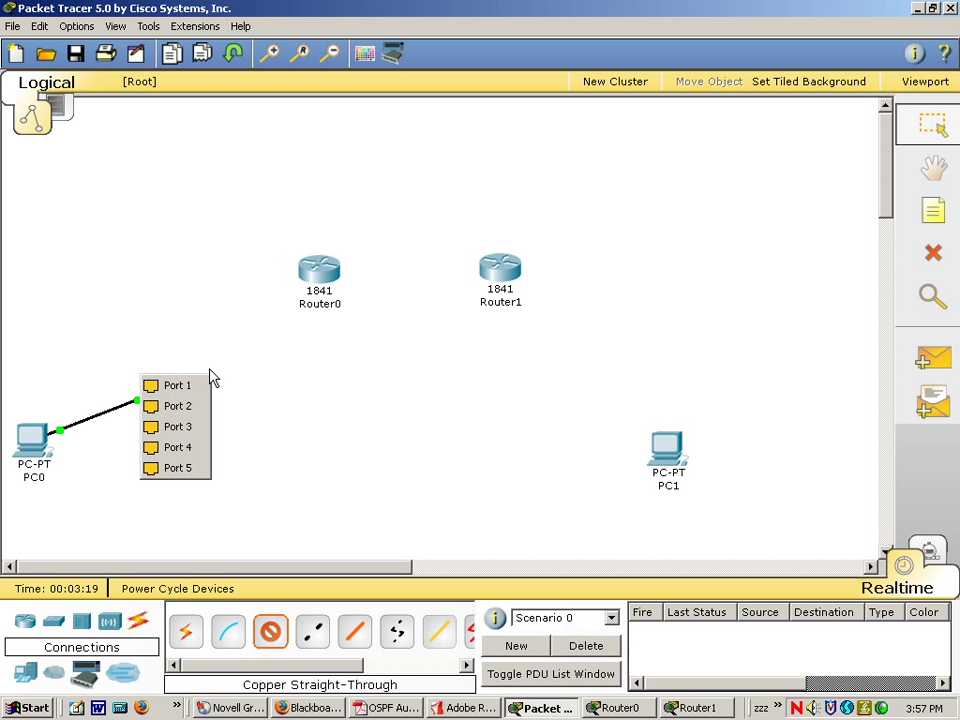
left_click(170, 386)
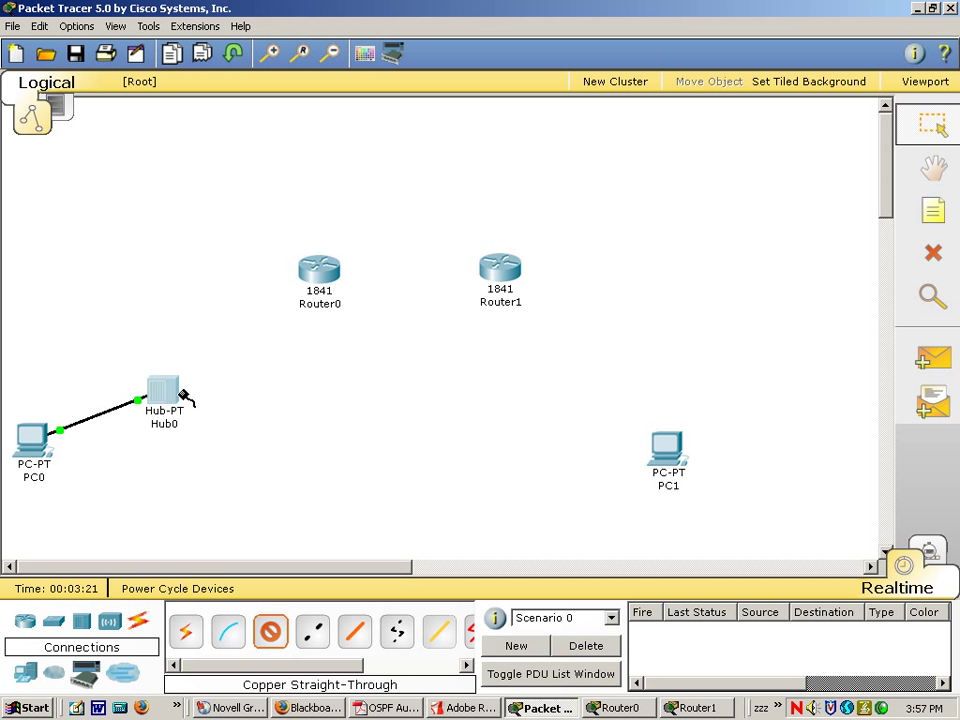
left_click(316, 278)
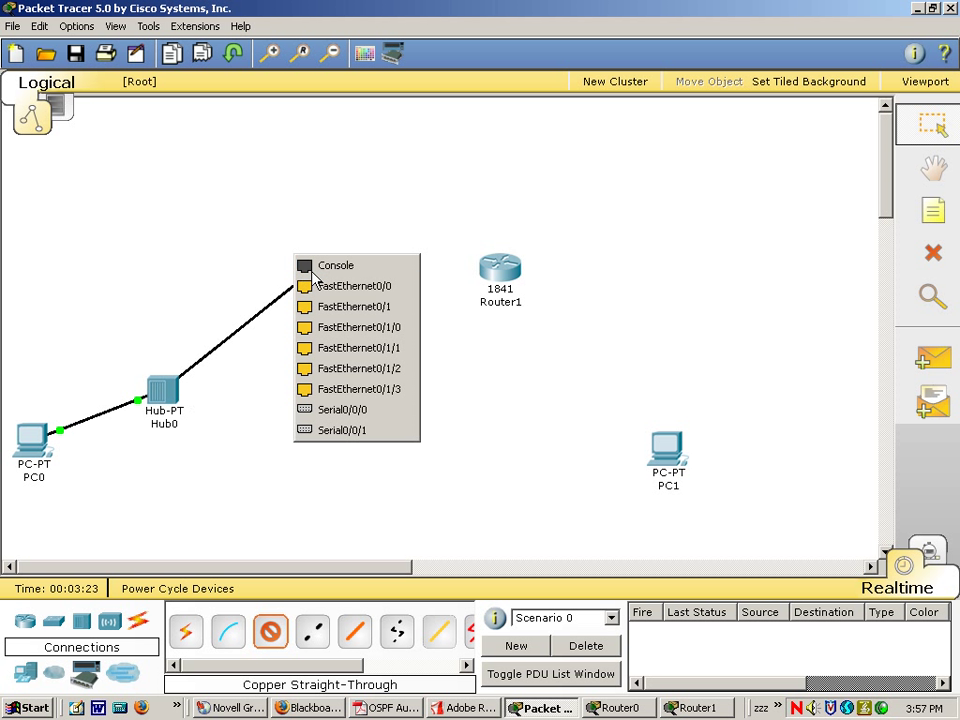
left_click(320, 288)
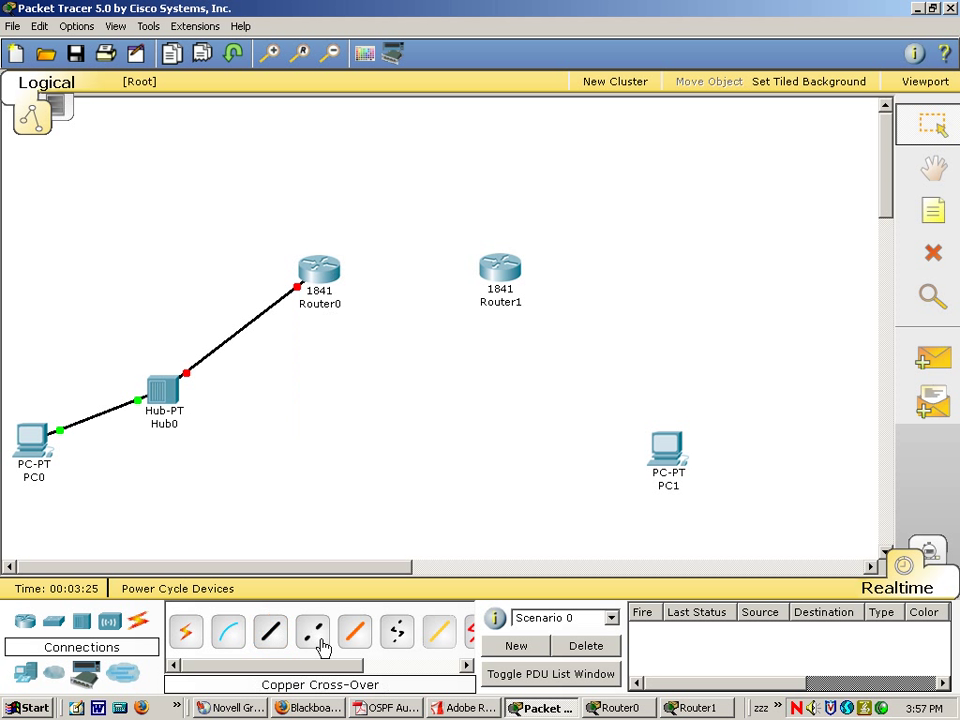
- Link Router0 Serial0/0/0 to Router1 Serial0/0/0 with a serial DCE cable
left_click(466, 665)
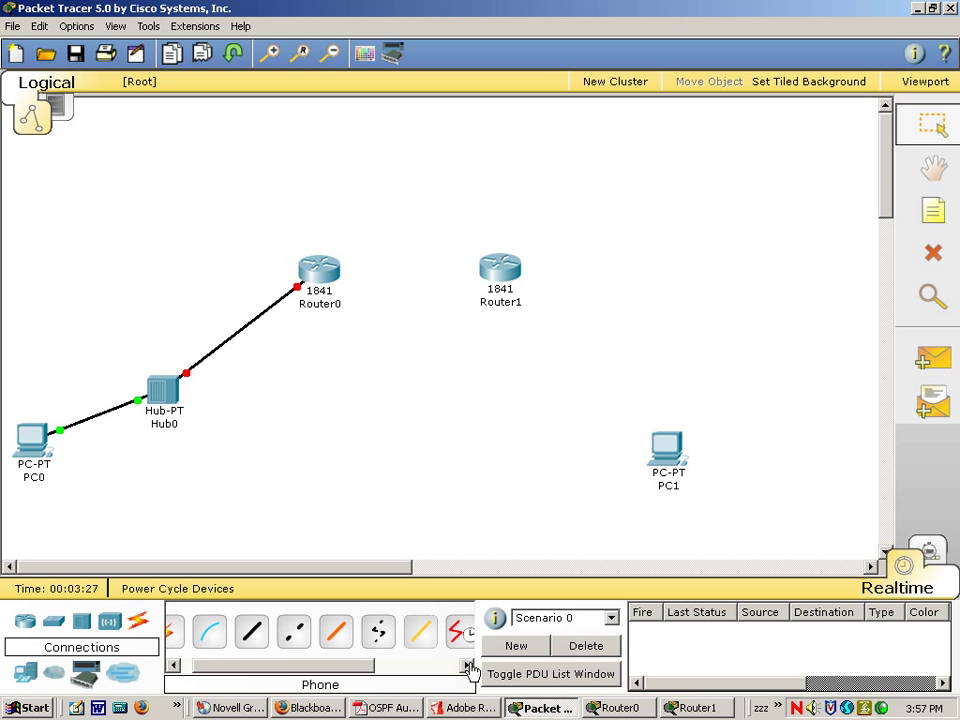
left_click(456, 626)
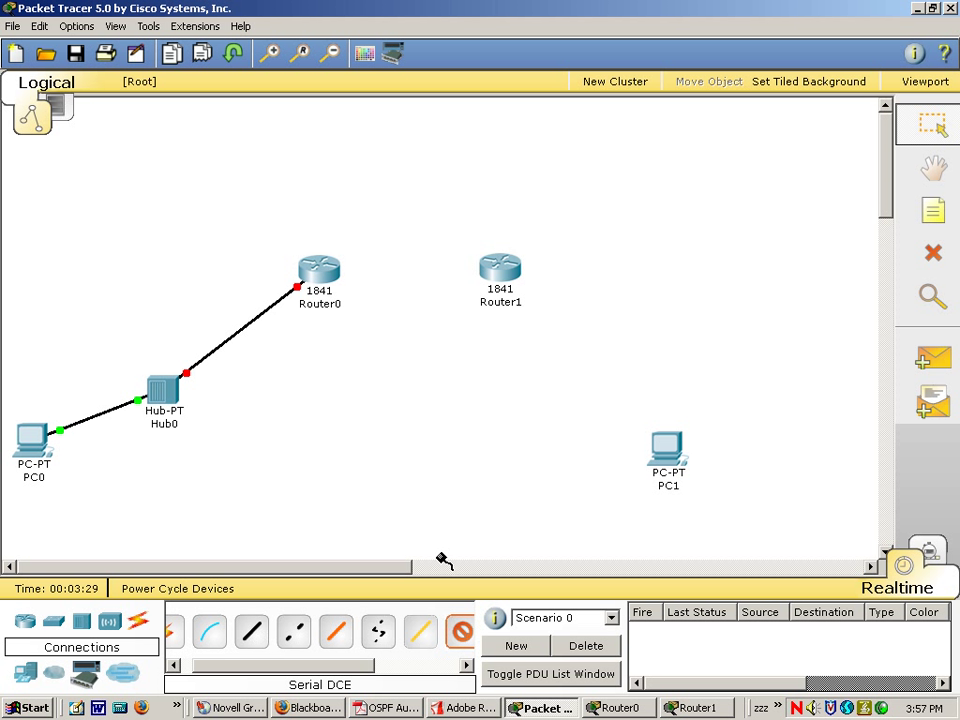
left_click(330, 273)
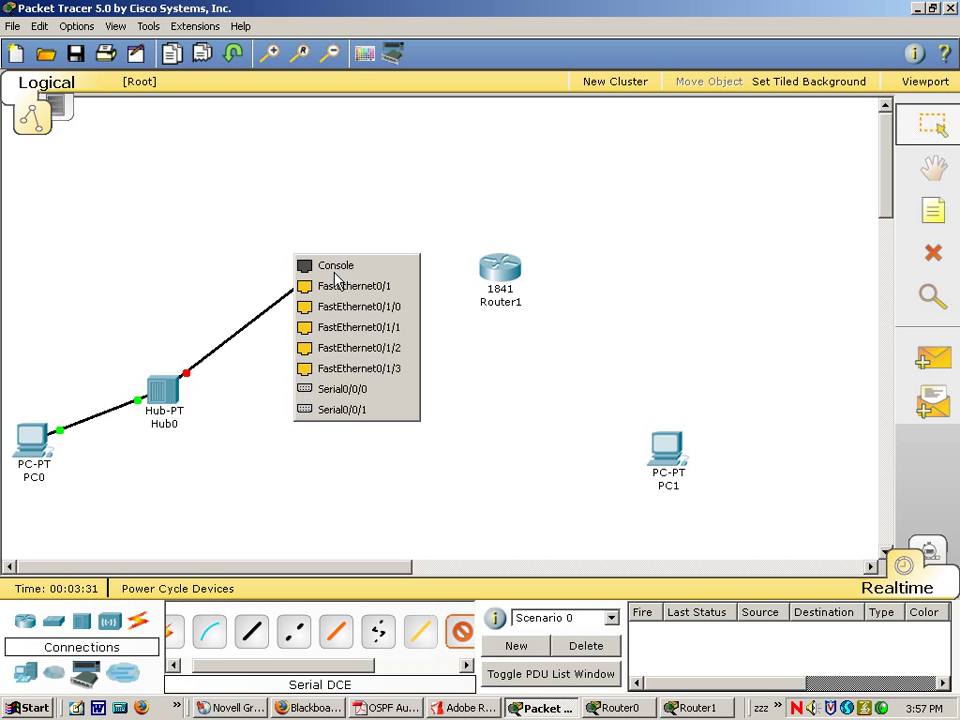
left_click(376, 390)
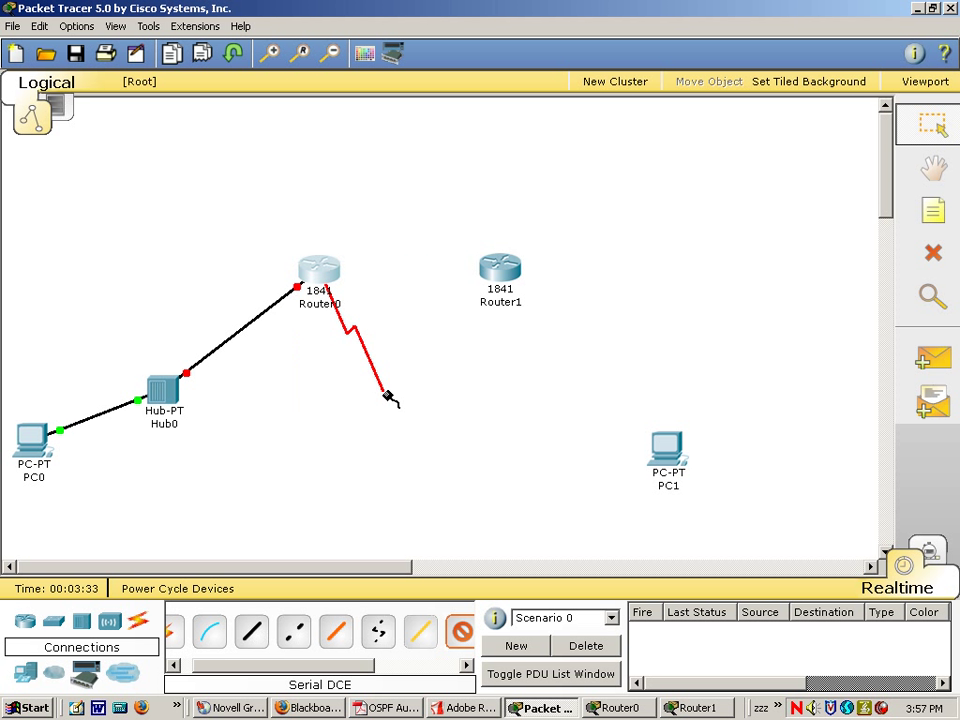
left_click(501, 266)
left_click(536, 405)
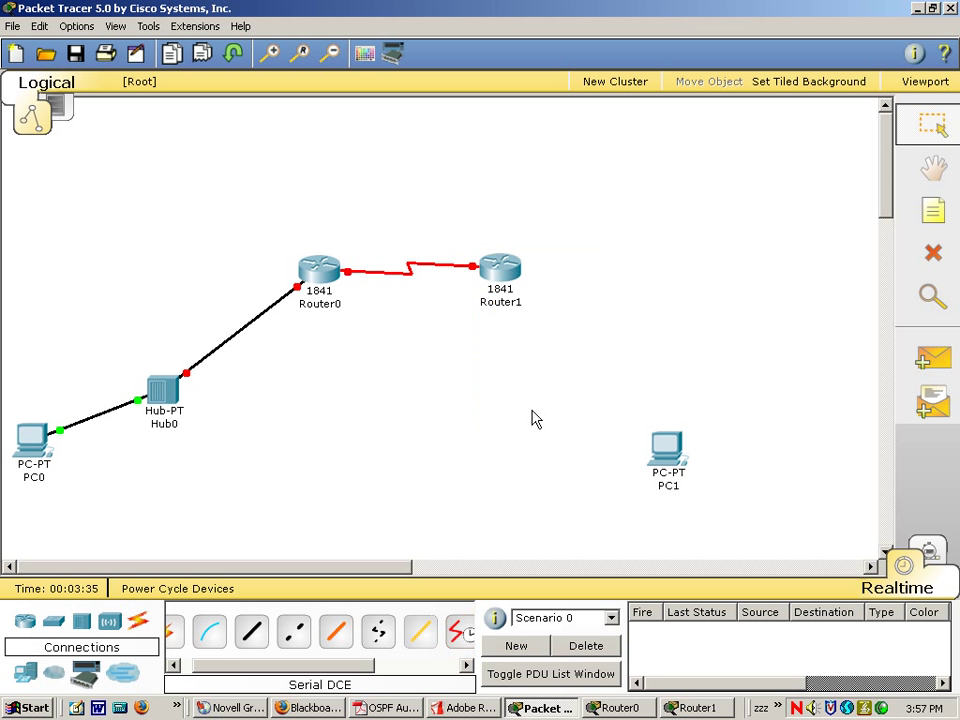
- Connect PC1's FastEthernet to Router1's FastEthernet0/0 with a copper cross-over cable
left_click(378, 631)
left_click(293, 631)
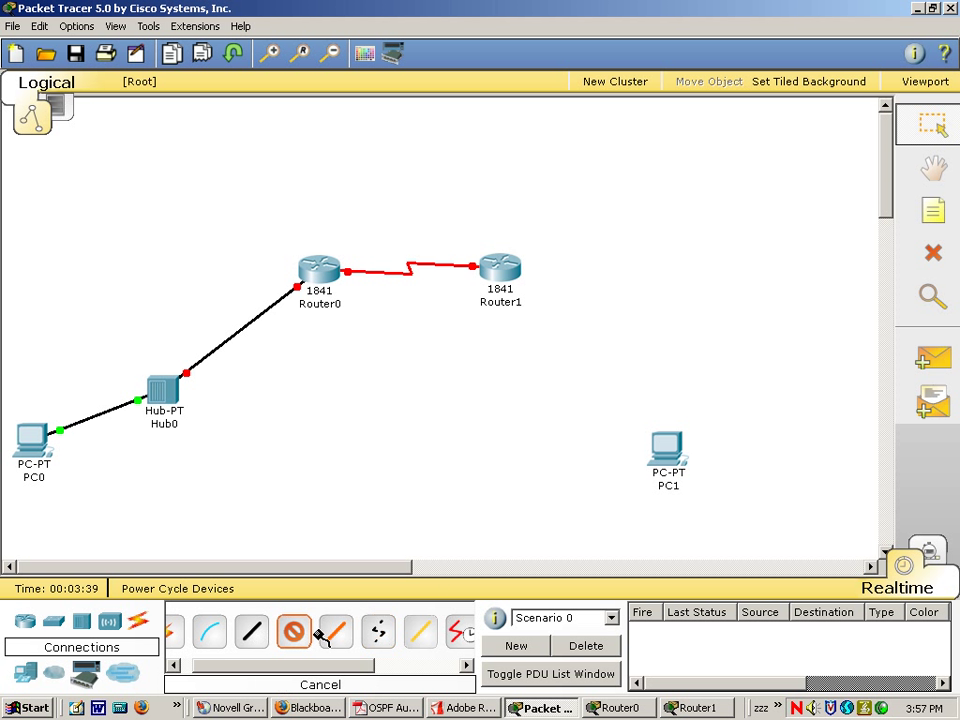
left_click(665, 455)
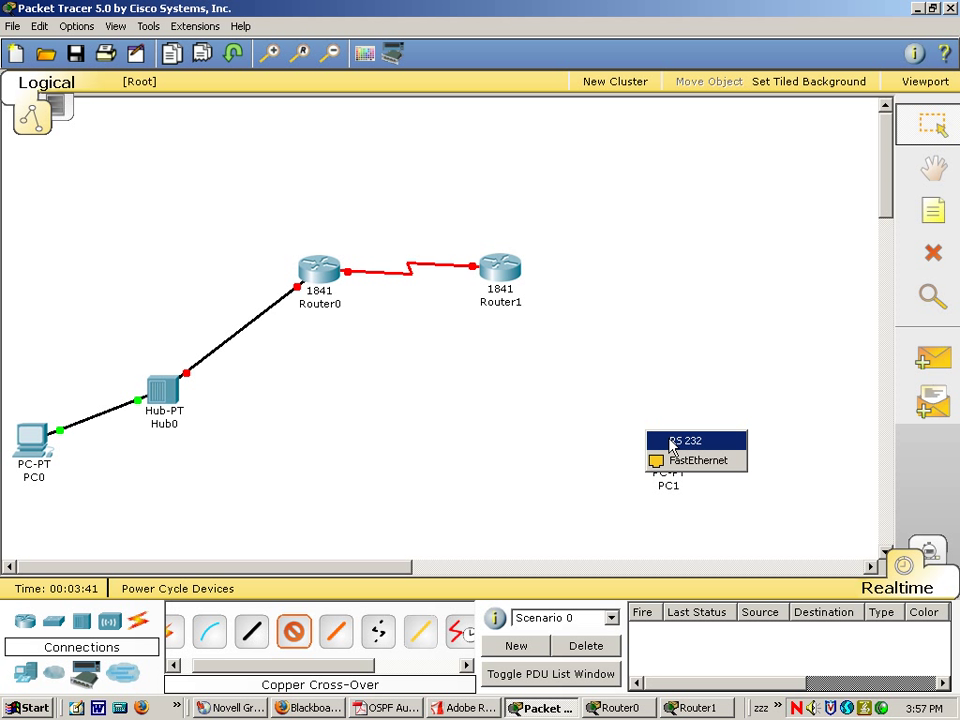
left_click(680, 461)
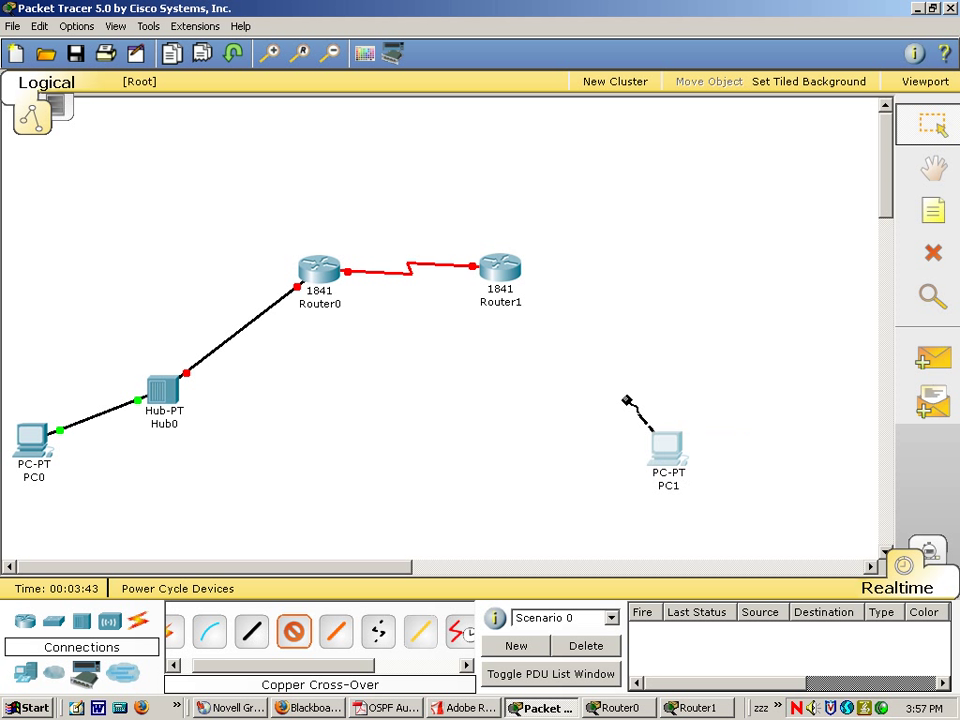
left_click(502, 268)
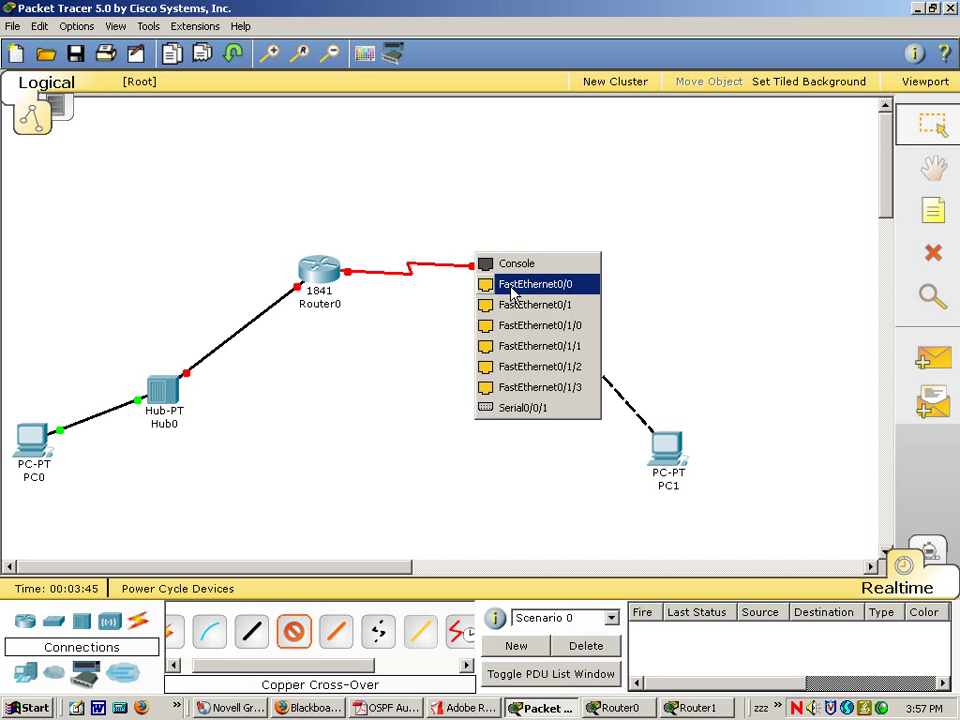
left_click(515, 282)
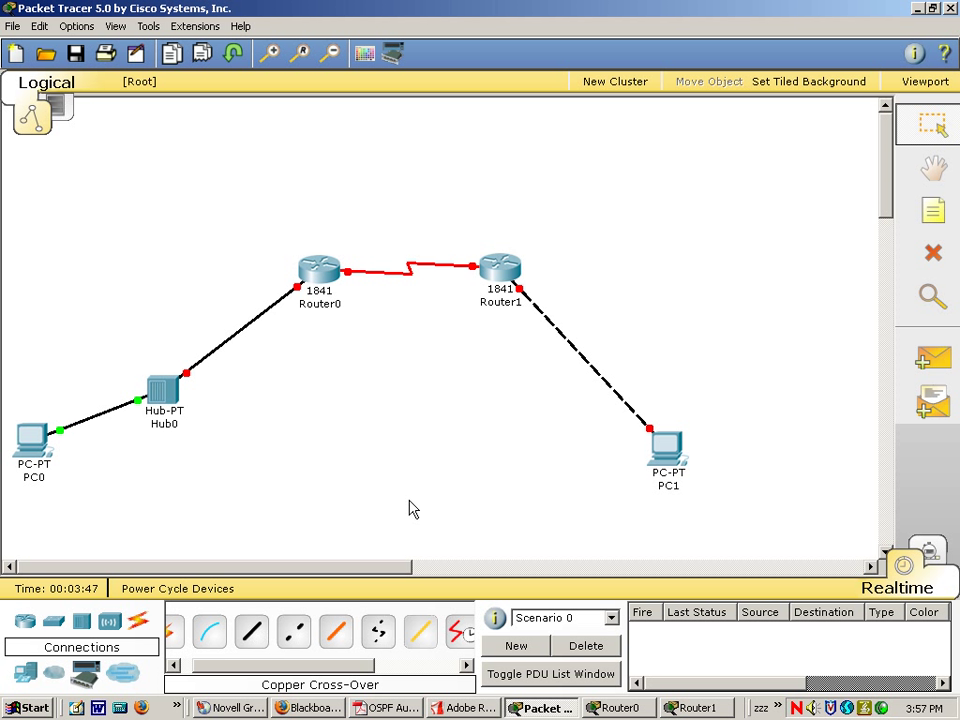
- Move Hub0, PC0 and PC1 up closer to the routers
left_click_drag(162, 390, 218, 286)
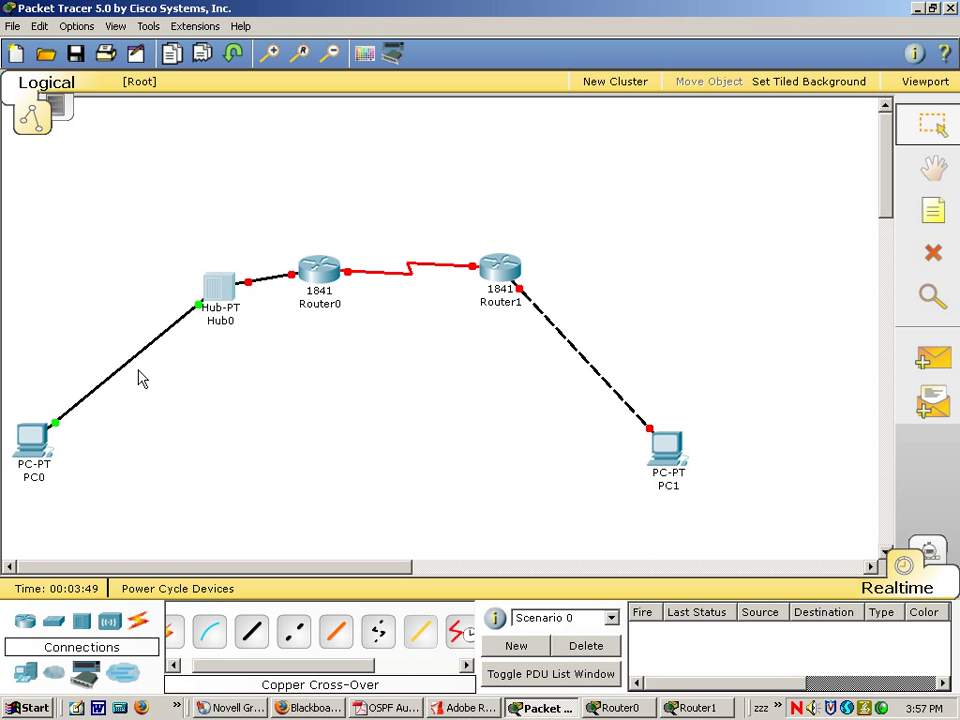
left_click_drag(36, 438, 113, 334)
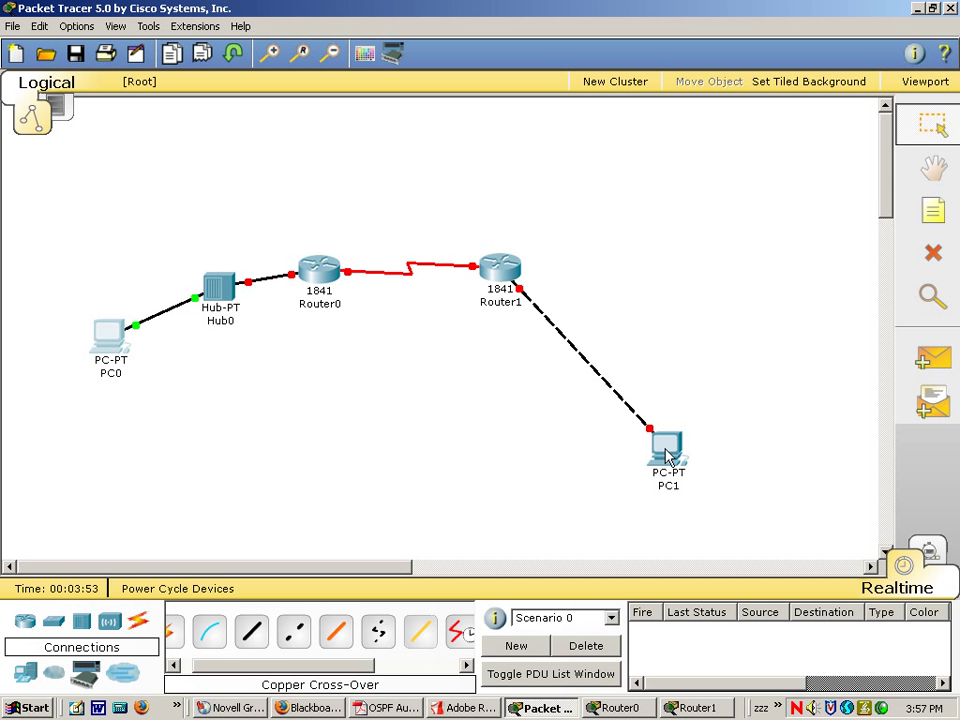
left_click_drag(666, 455, 640, 318)
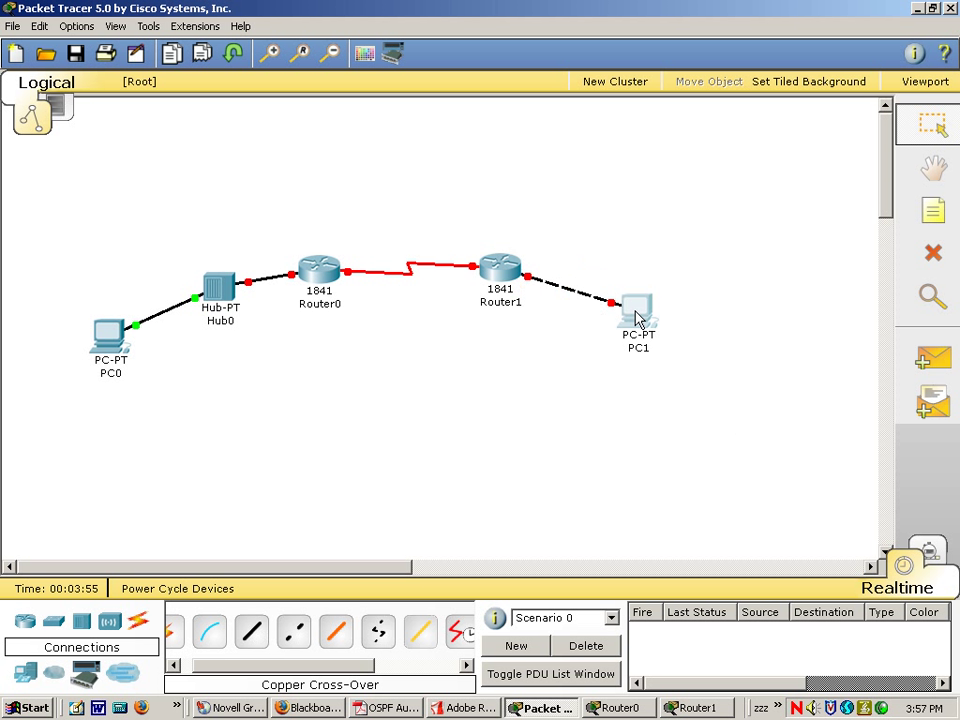
- In Router0's CLI, enter configuration mode, set hostname Dublin and start addressing interface fa0/0
left_click(321, 272)
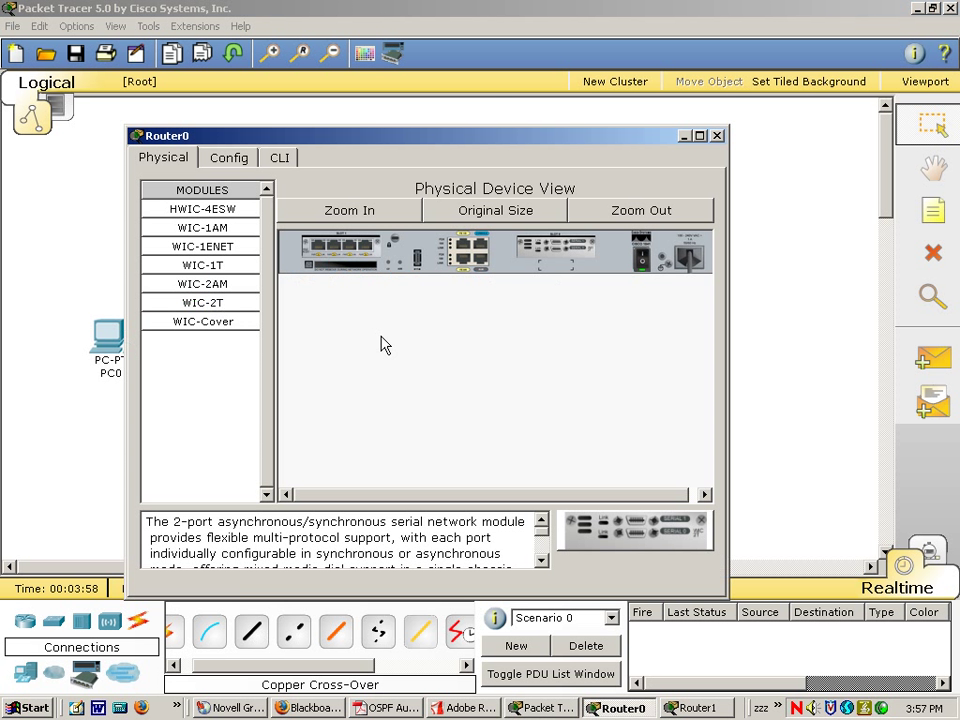
left_click(280, 158)
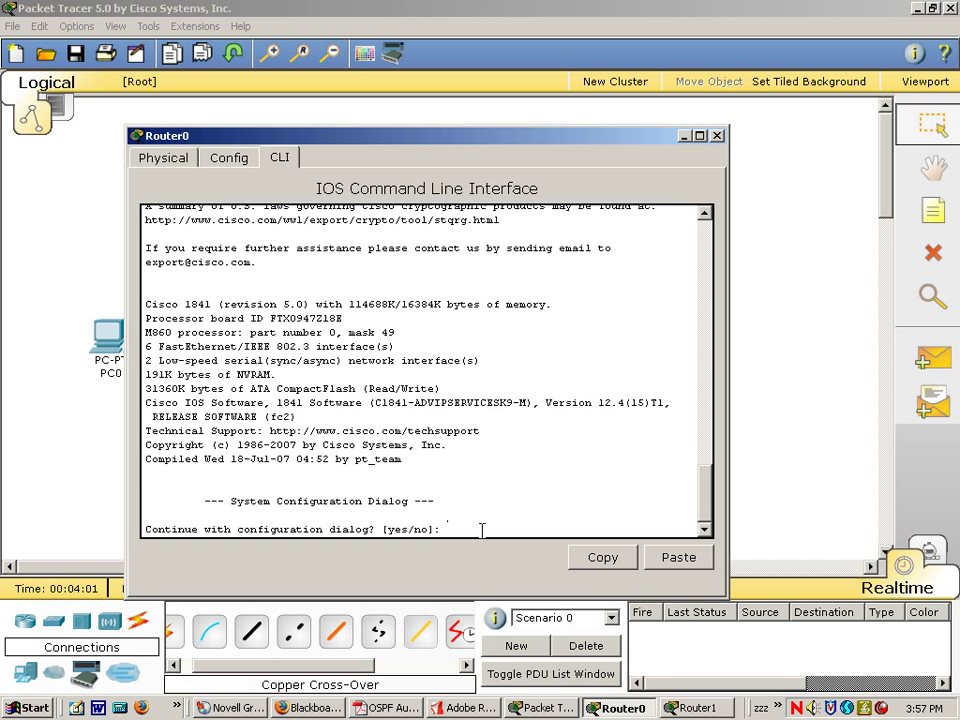
key("Return")
key("Return")
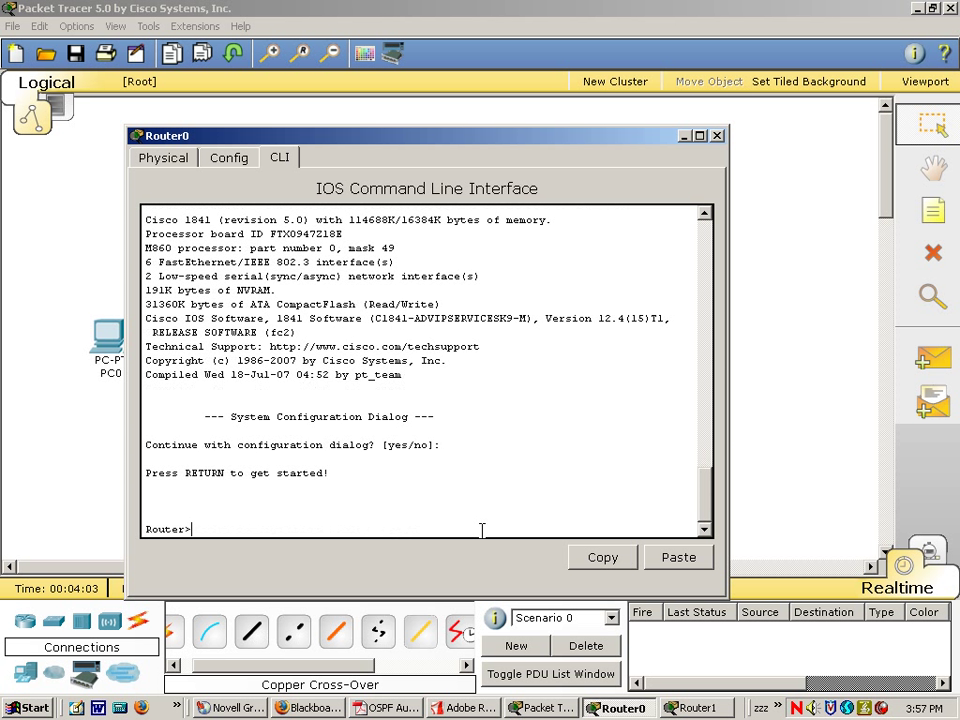
type("en")
key("Return")
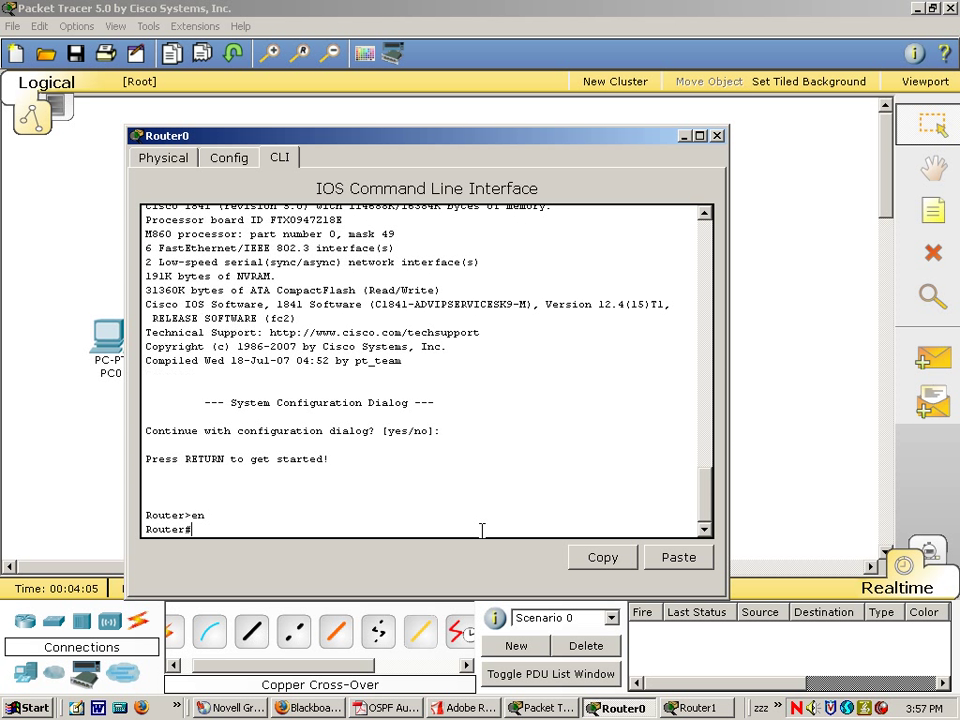
type("conf t")
key("Return")
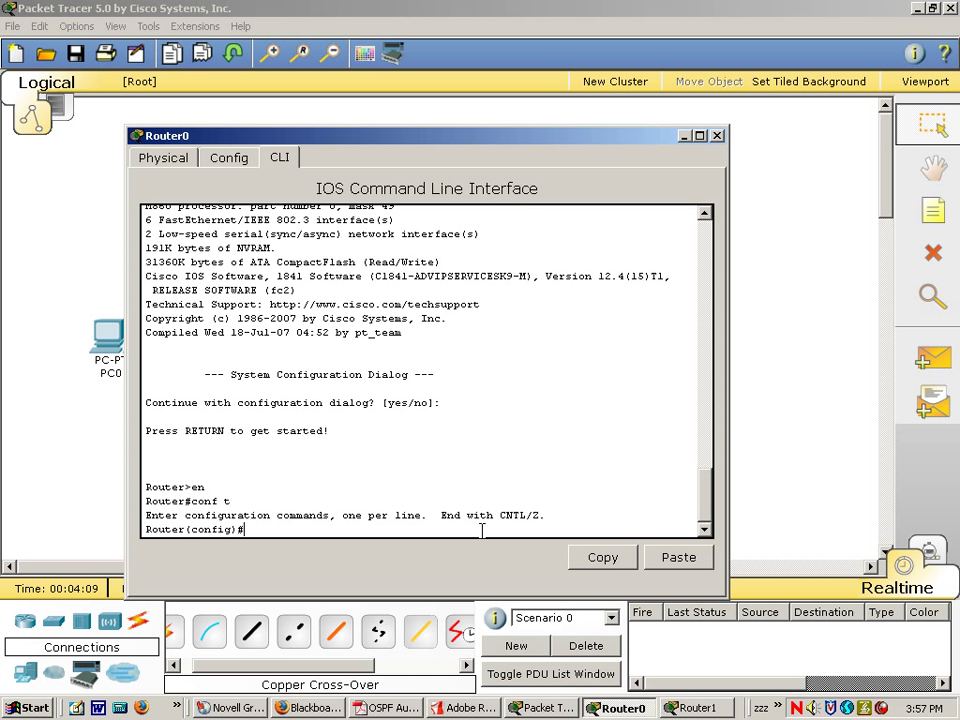
type("host Dublin")
key("Return")
type("int fa")
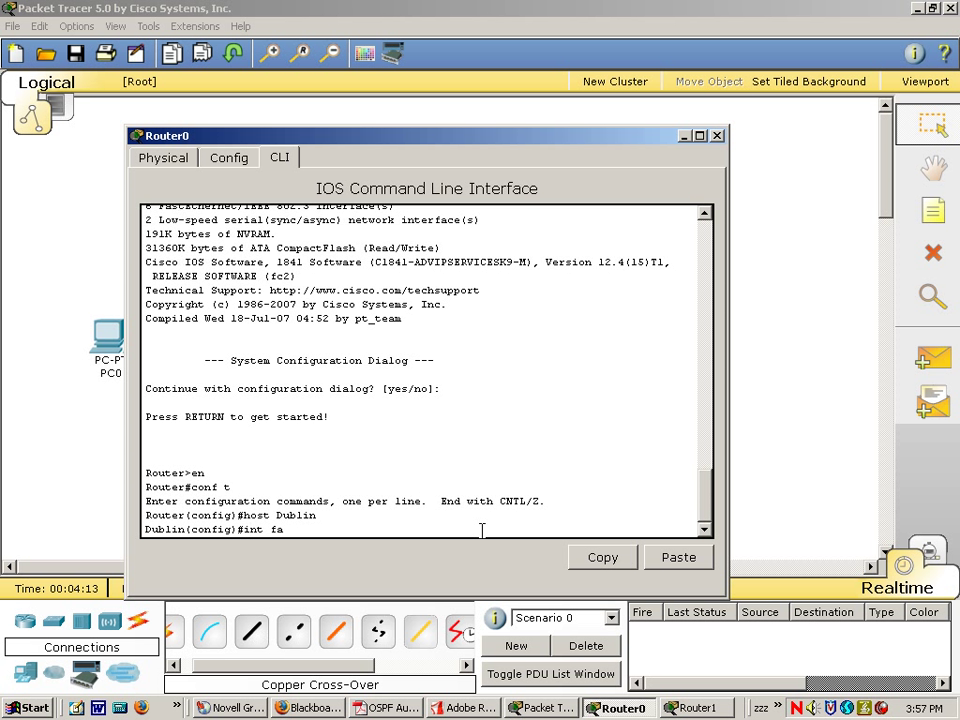
type("0/0")
key("Return")
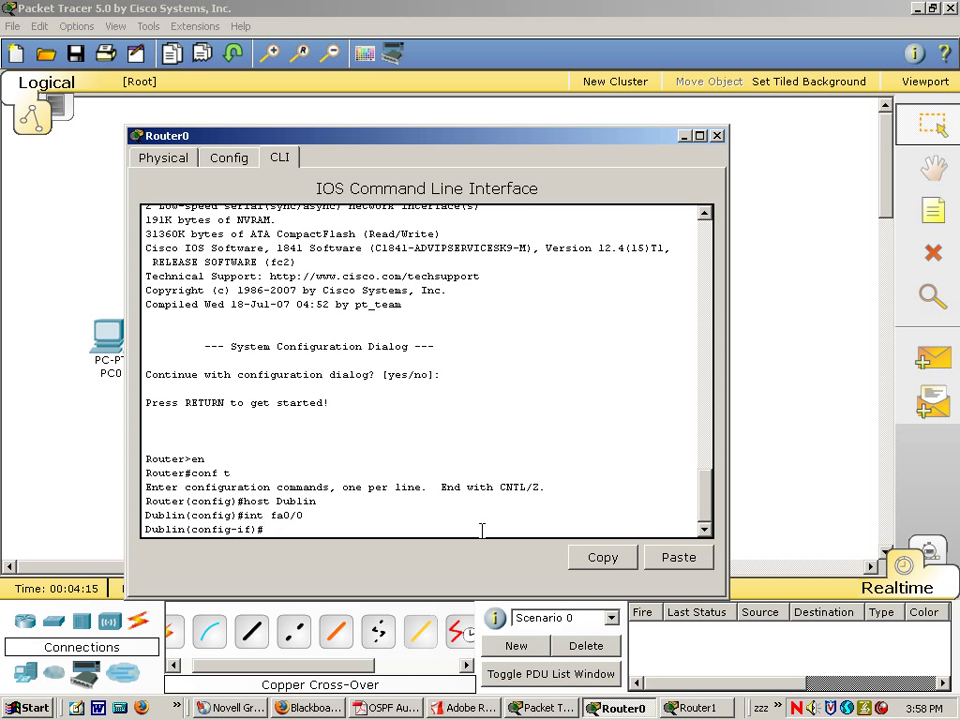
type("ip add")
key("alt+Tab")
key("alt+Tab")
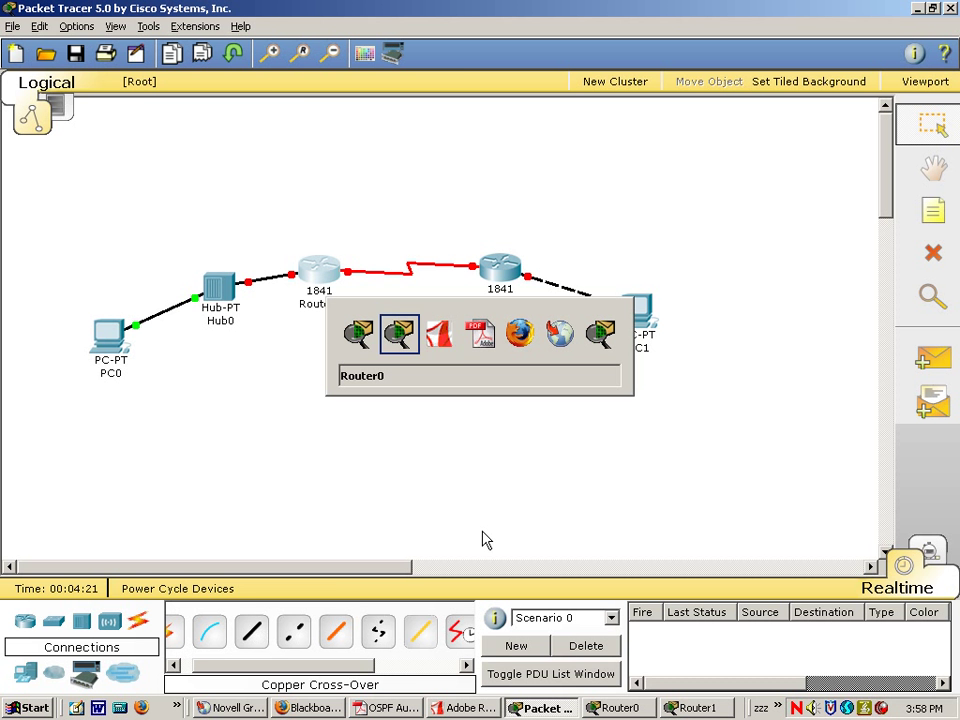
key("alt+Tab")
key("alt+Tab")
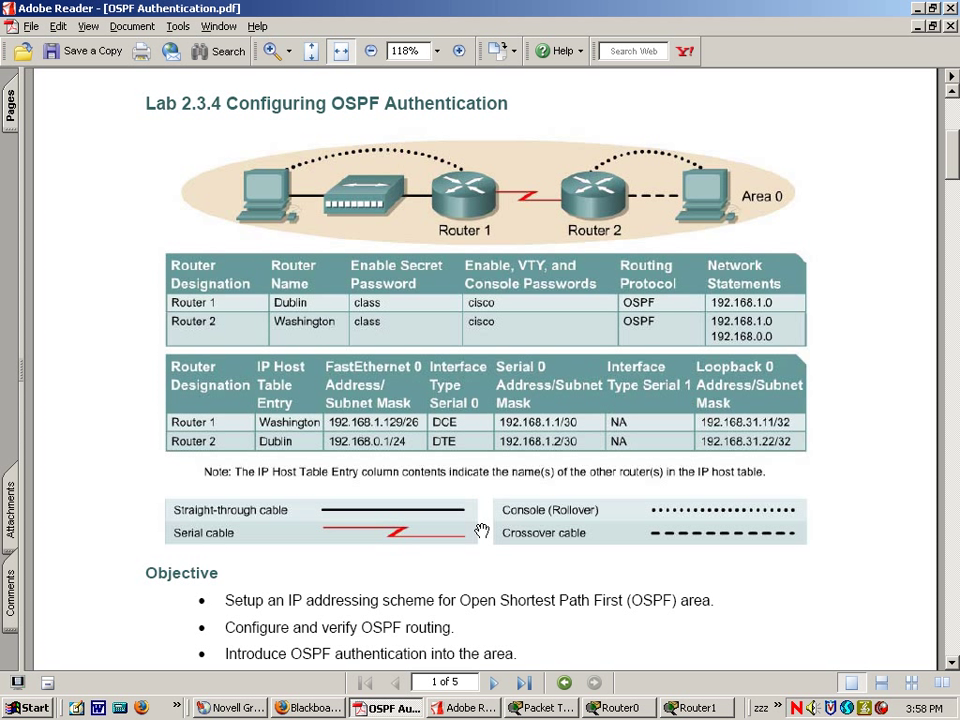
key("alt+Tab")
key("alt+Tab")
key("alt+Tab")
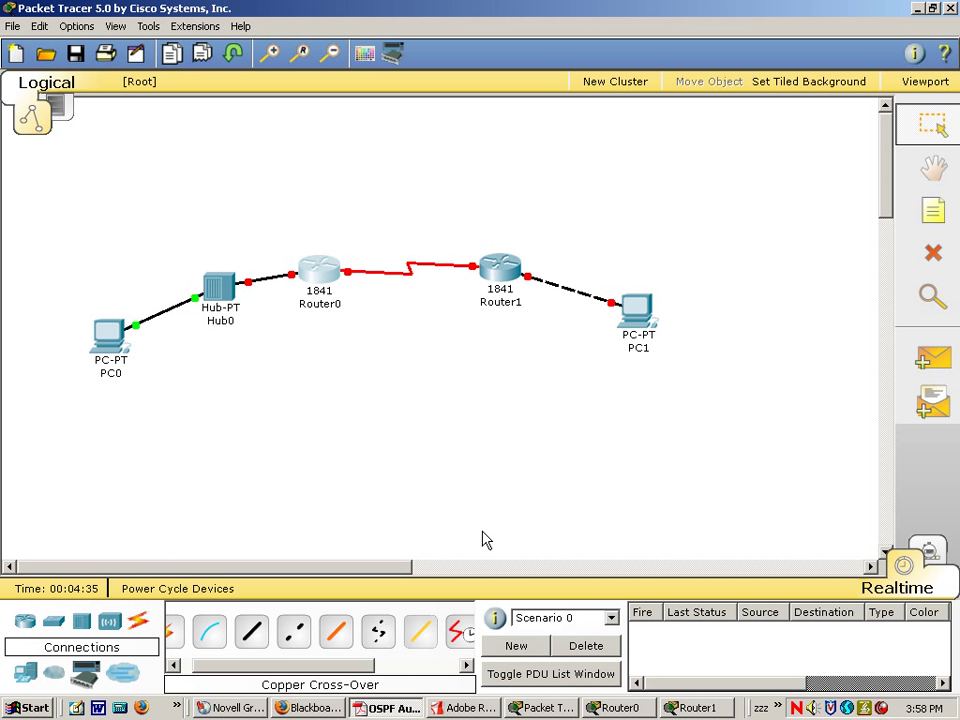
- Give Dublin's FastEthernet0/0 192.168.1.129 255.255.255.192 and enable it
left_click(610, 708)
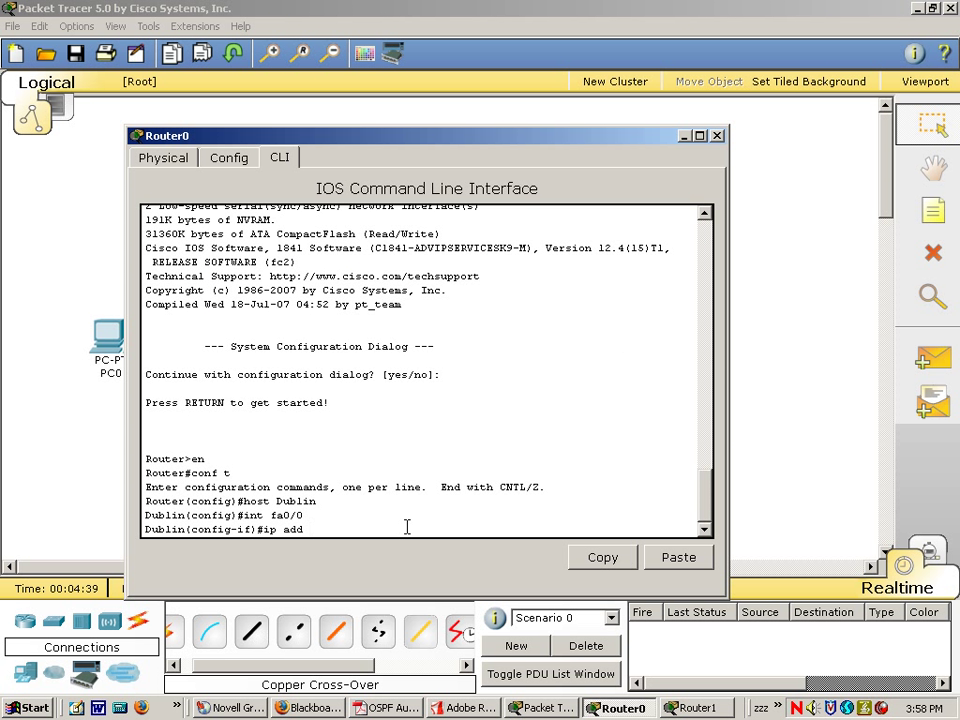
type("192.168")
type(".1.129 255.255.255.1")
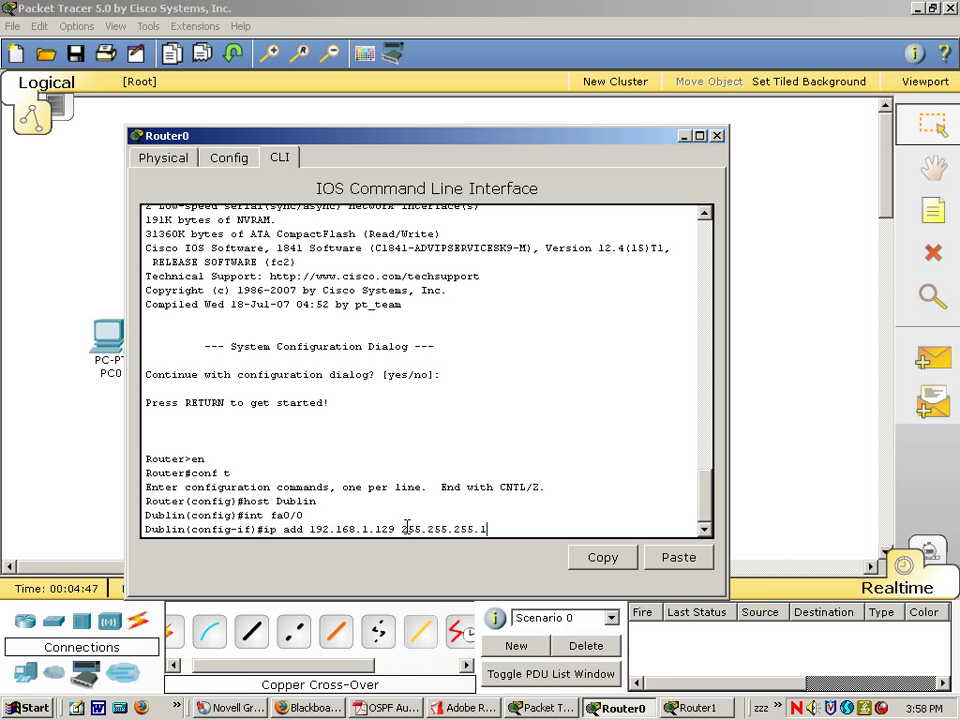
type("92")
key("Return")
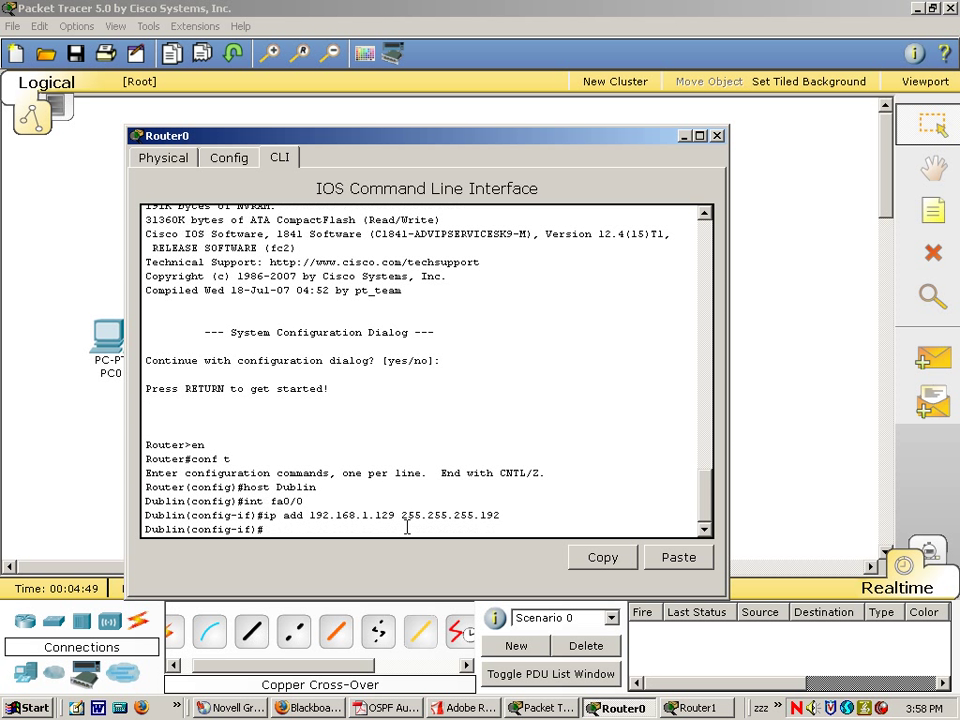
type("no shut")
key("Return")
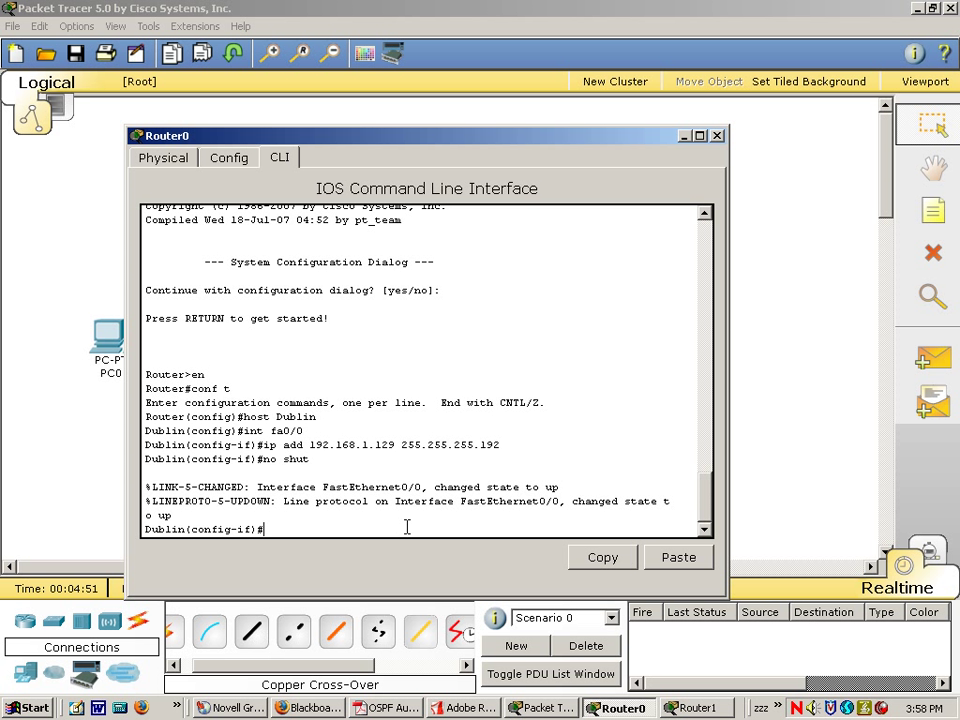
- Set Serial0/0/0 to 192.168.1.1 255.255.255.252 with clock rate 64000 and enable it
type("int s0/0/0")
key("Return")
type("ip add")
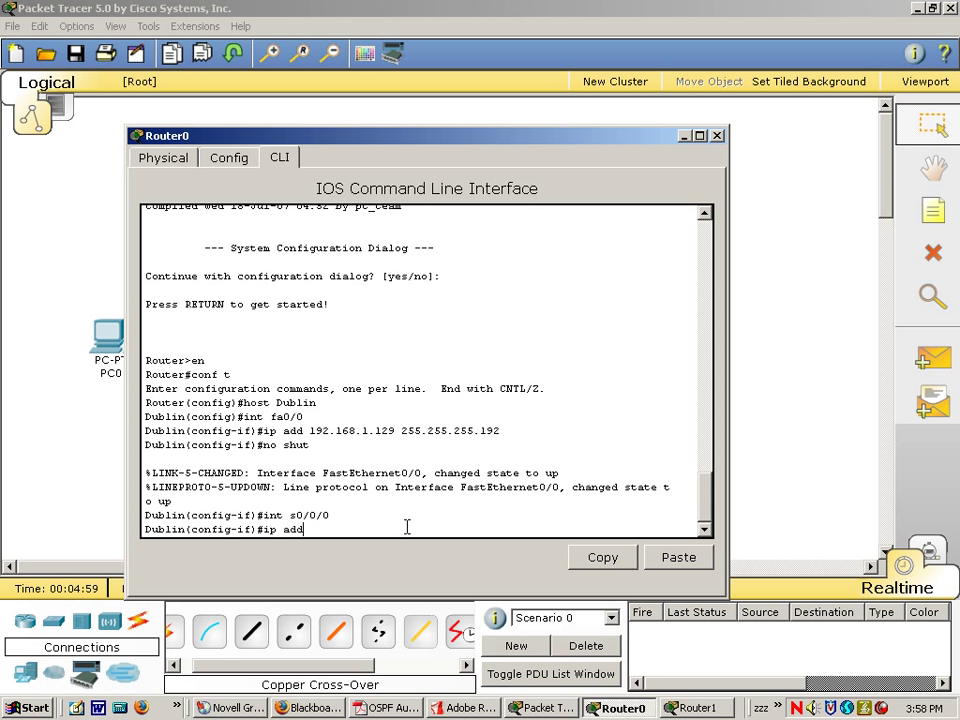
type(" 192.168.1.1 255.255.255.252")
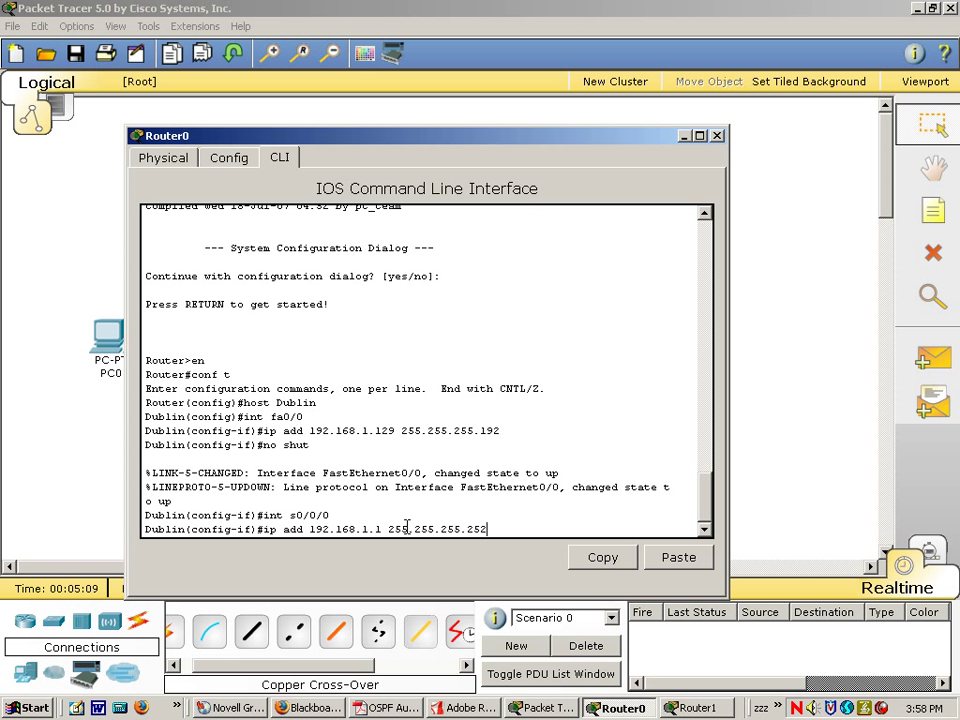
key("Return")
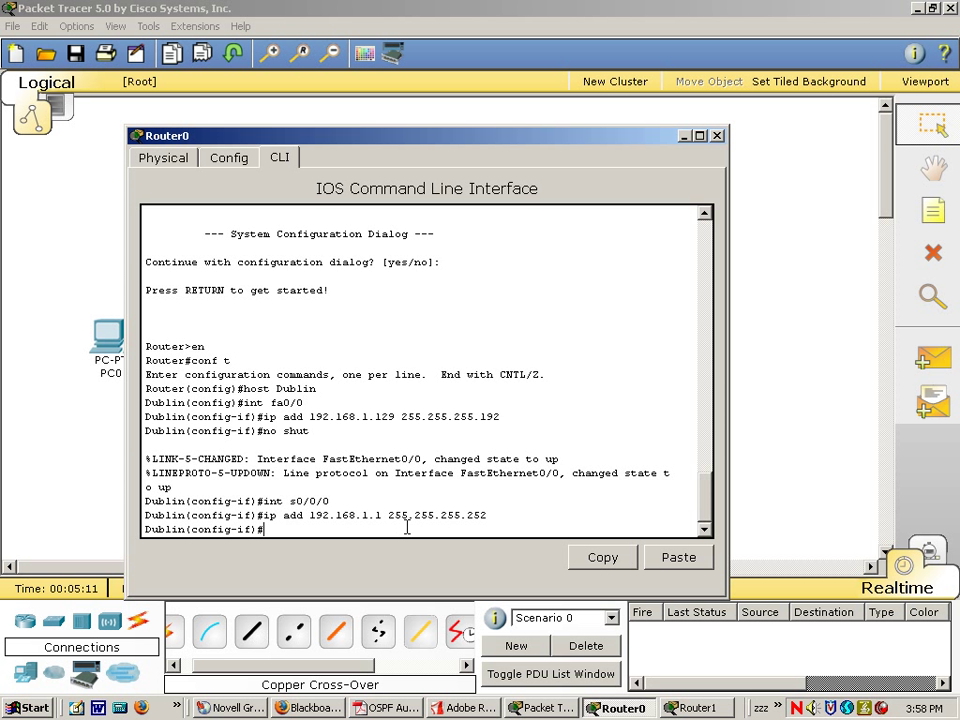
type("clock rate 64000")
key("Return")
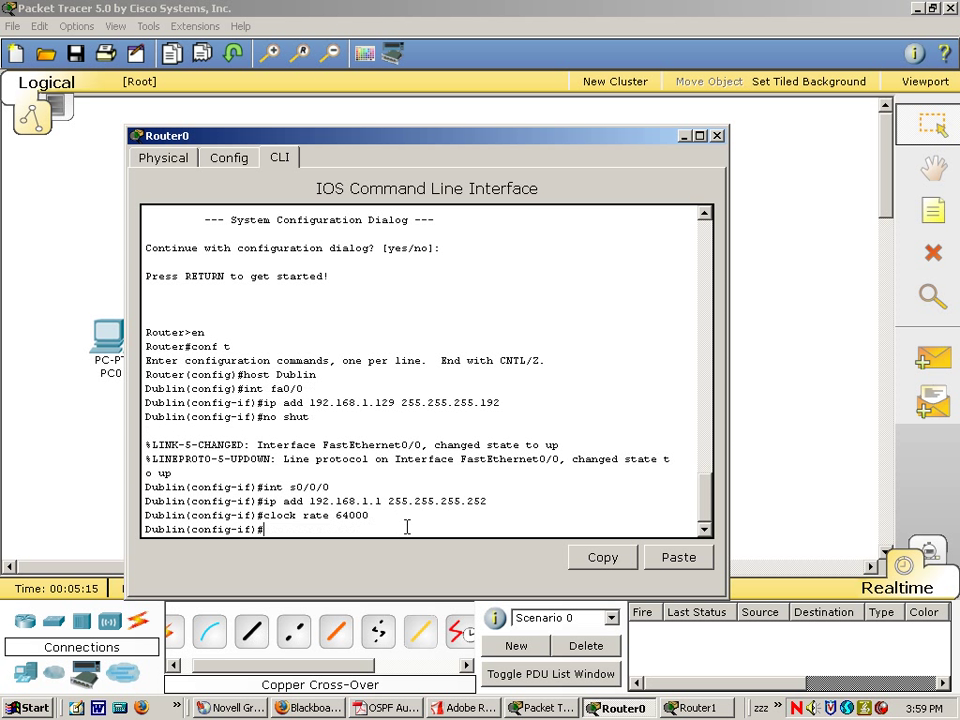
type("no shut")
key("Return")
- Create Loopback0 and check the lab sheet for its address
type("e")
key("BackSpace")
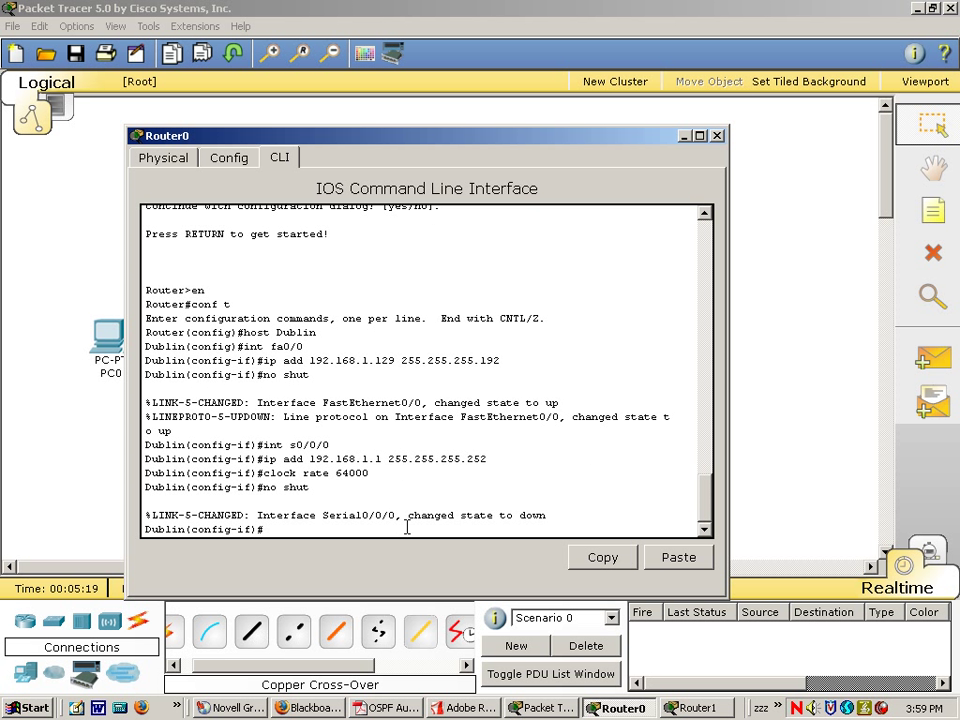
type("int loop 0")
key("Return")
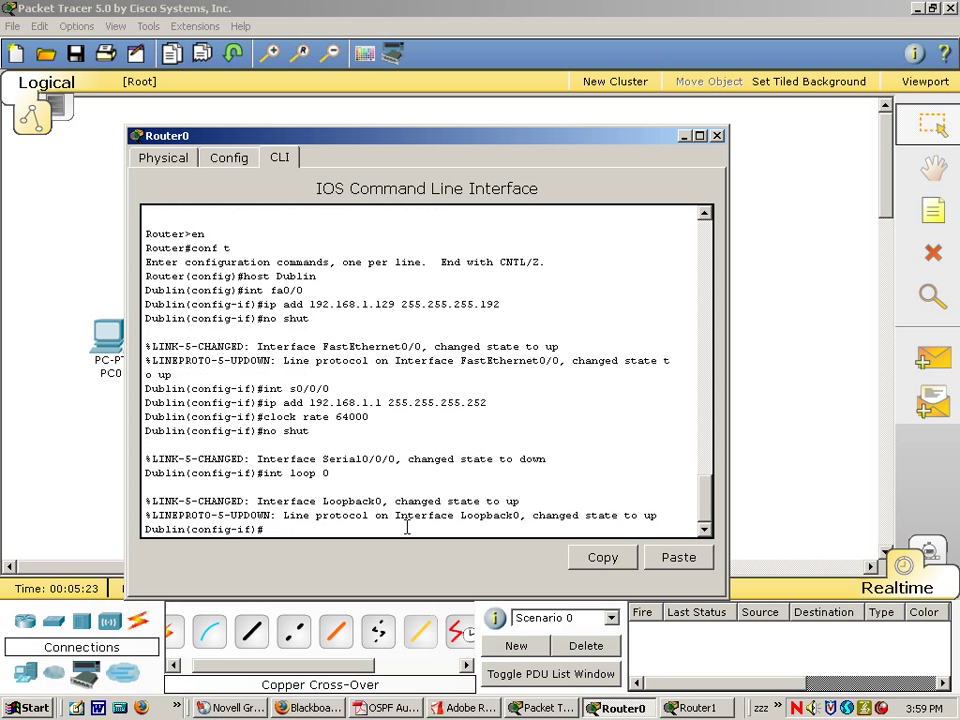
type("ip add")
key("alt+Tab")
key("alt+Tab")
key("alt+Tab")
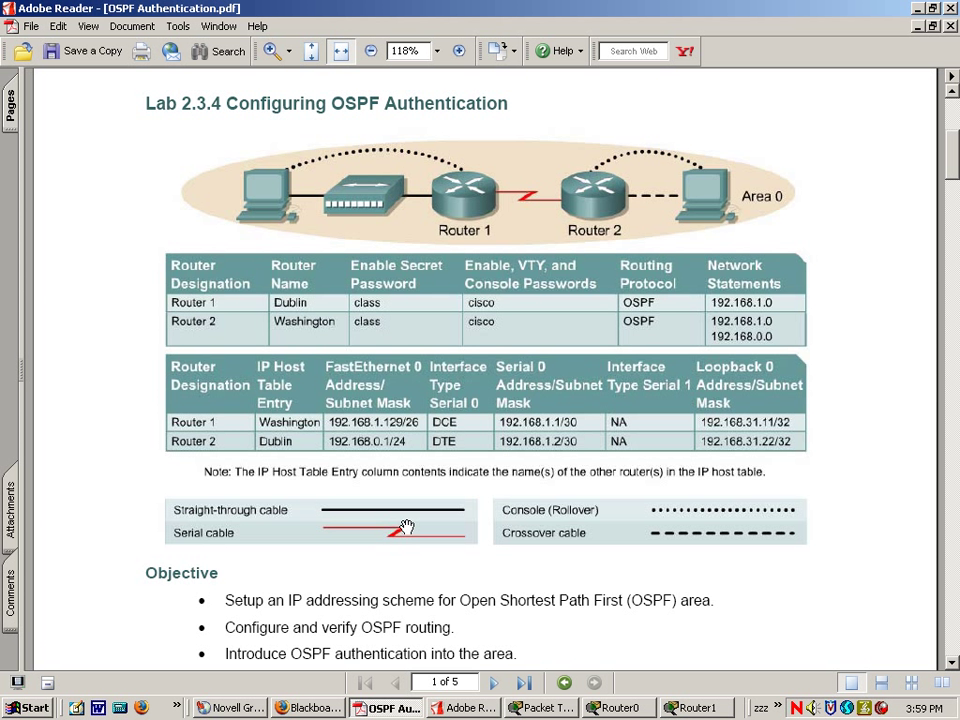
- Back in Dublin's CLI, address Loopback0 as 192.168.31.11/32 and copy run start to startup-config
key("alt+Tab")
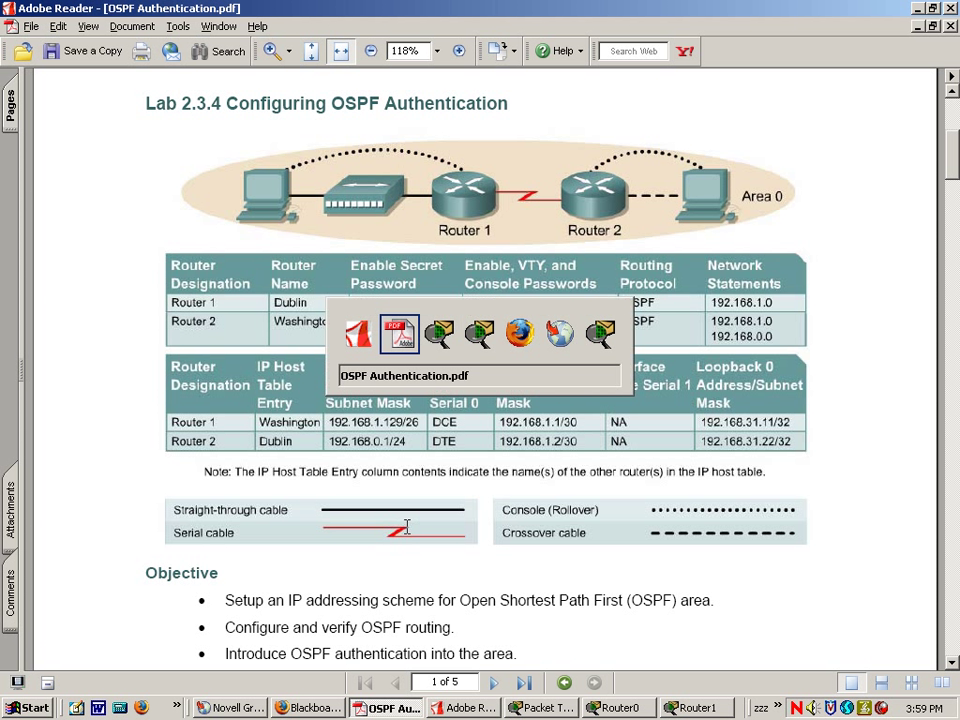
key("alt+Tab")
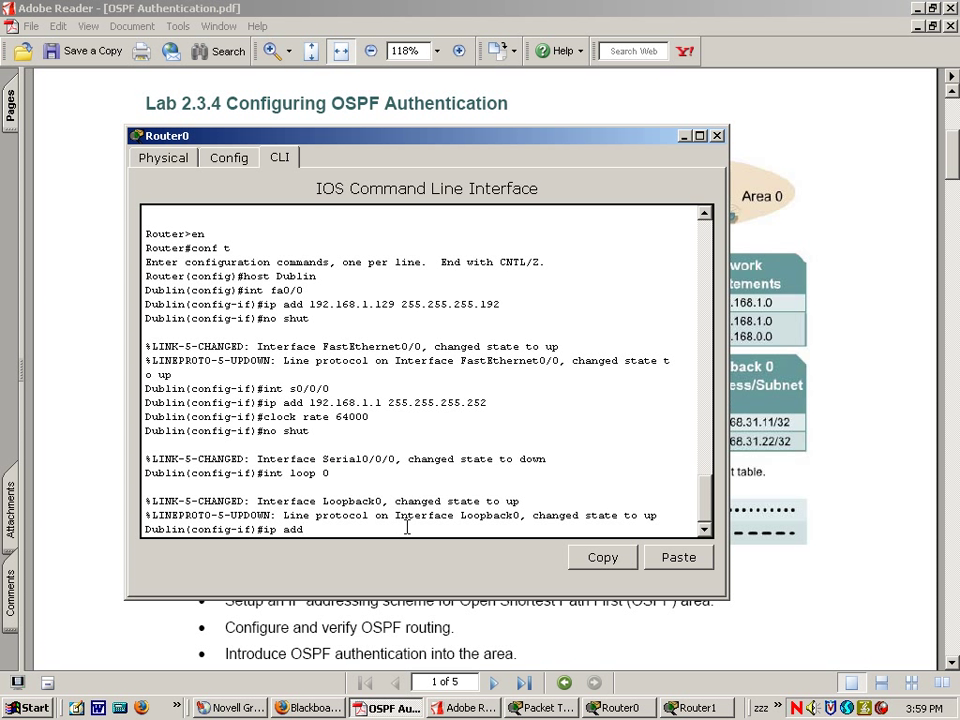
type("192.168.31.11 255.255.255.255")
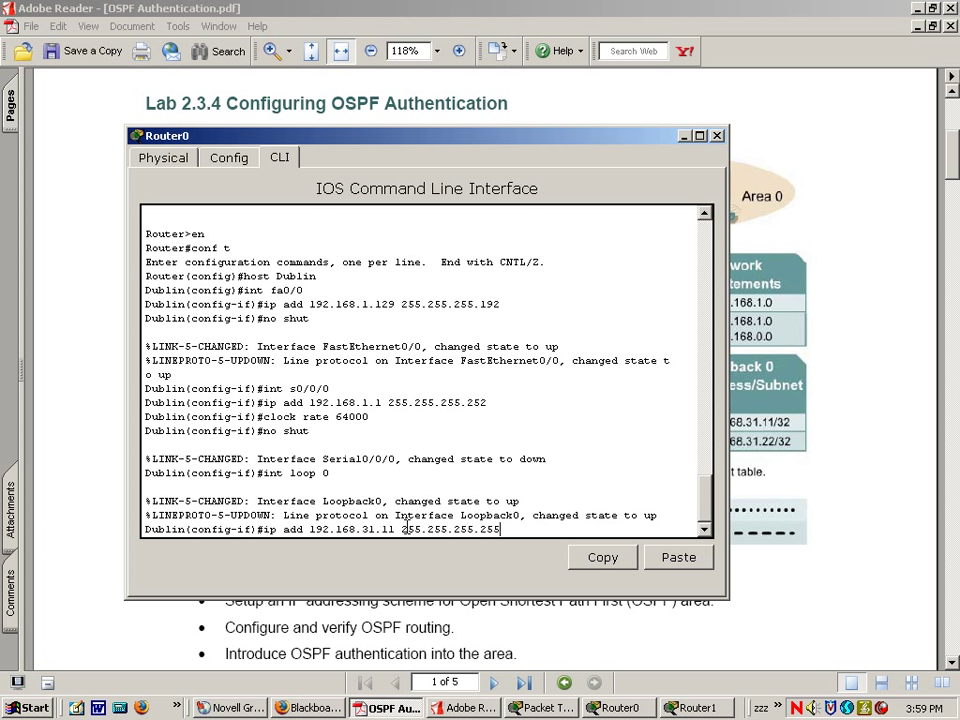
key("Return")
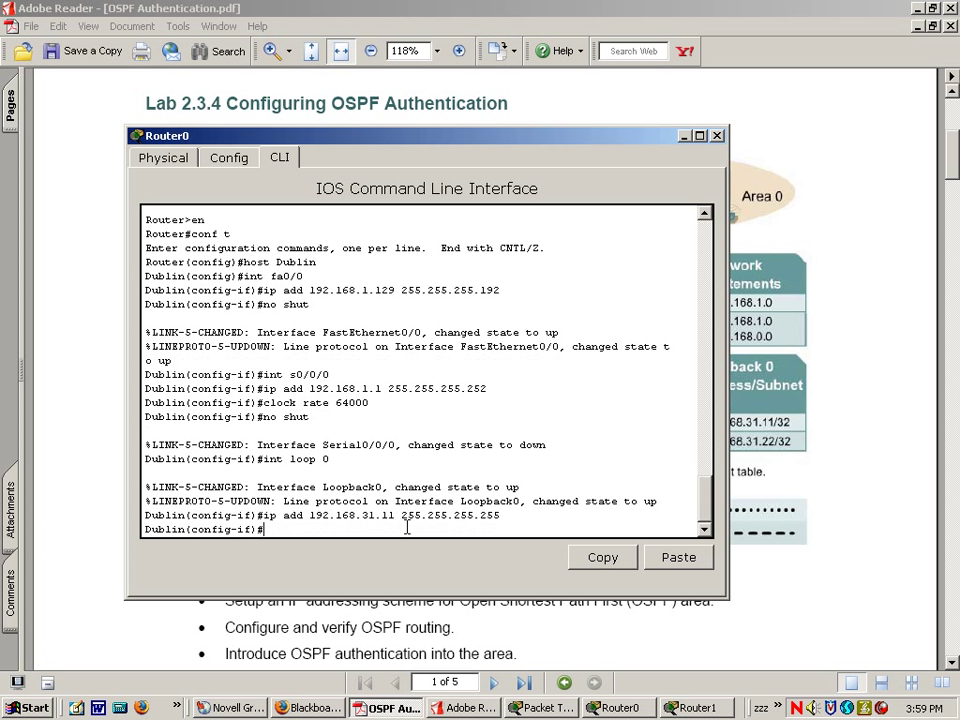
type("end")
key("Return")
type("cop ")
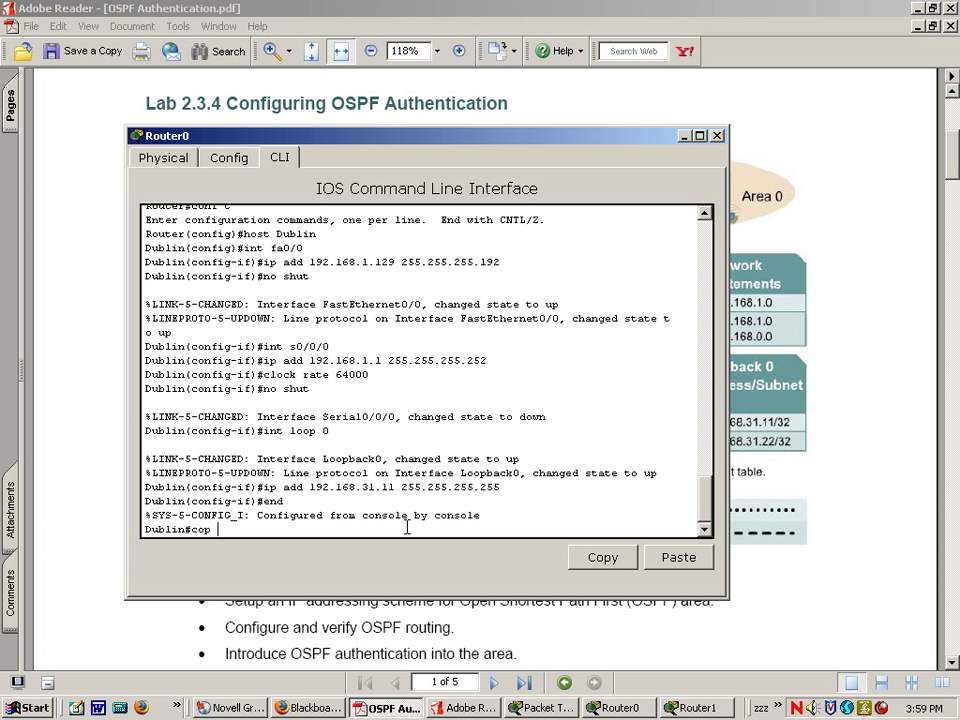
type("ru st")
key("Return")
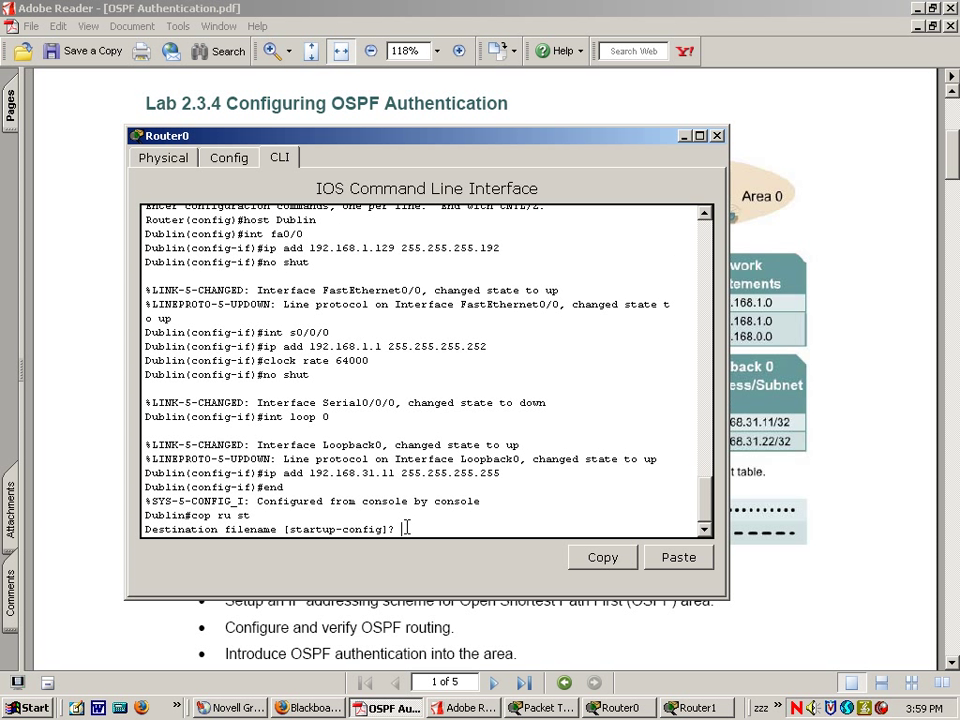
key("Return")
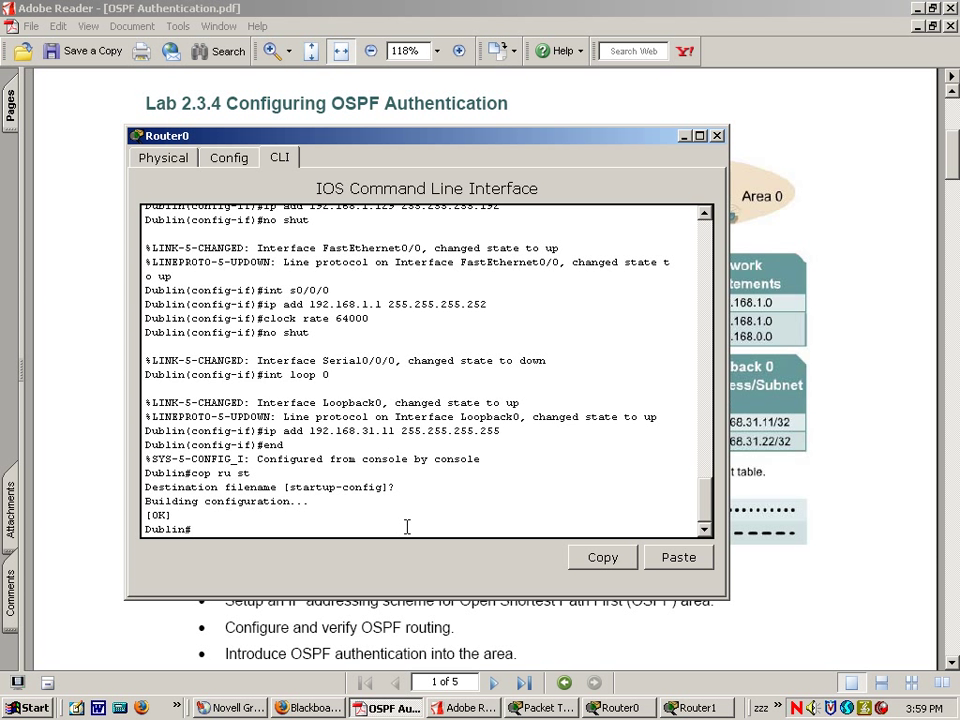
- On Router1's CLI, enter configuration mode and set hostname Washington
left_click(684, 135)
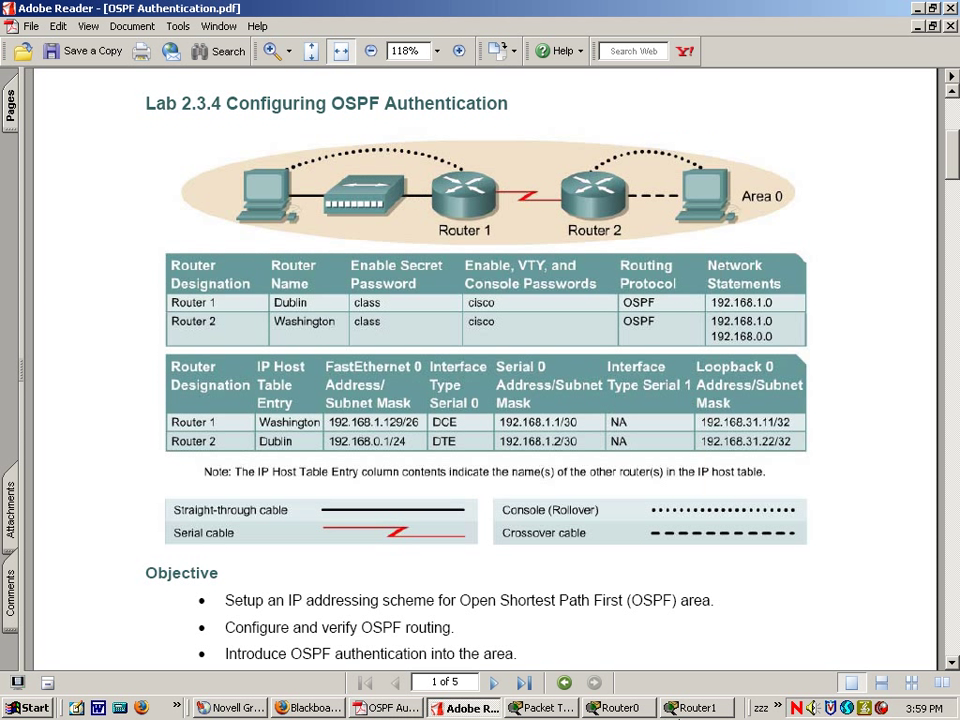
left_click(697, 708)
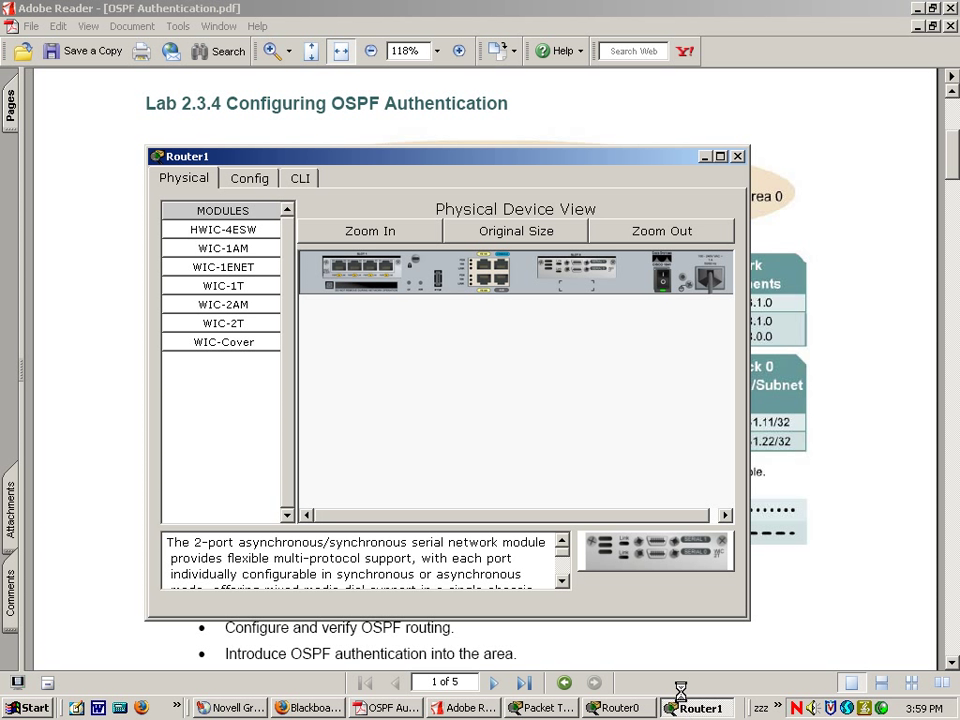
left_click(300, 178)
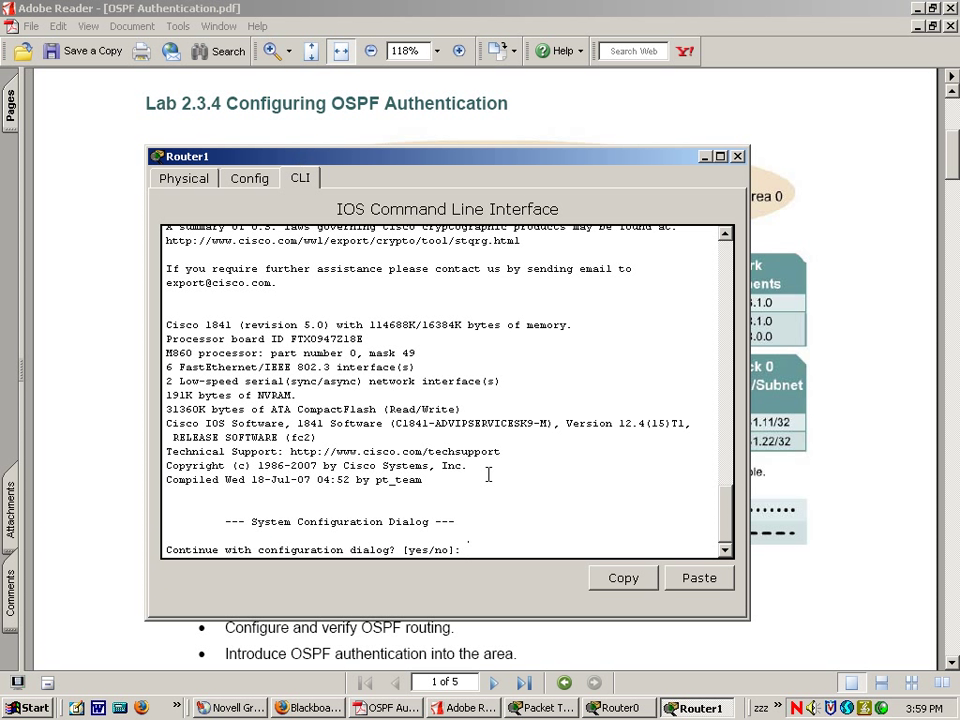
key("Return")
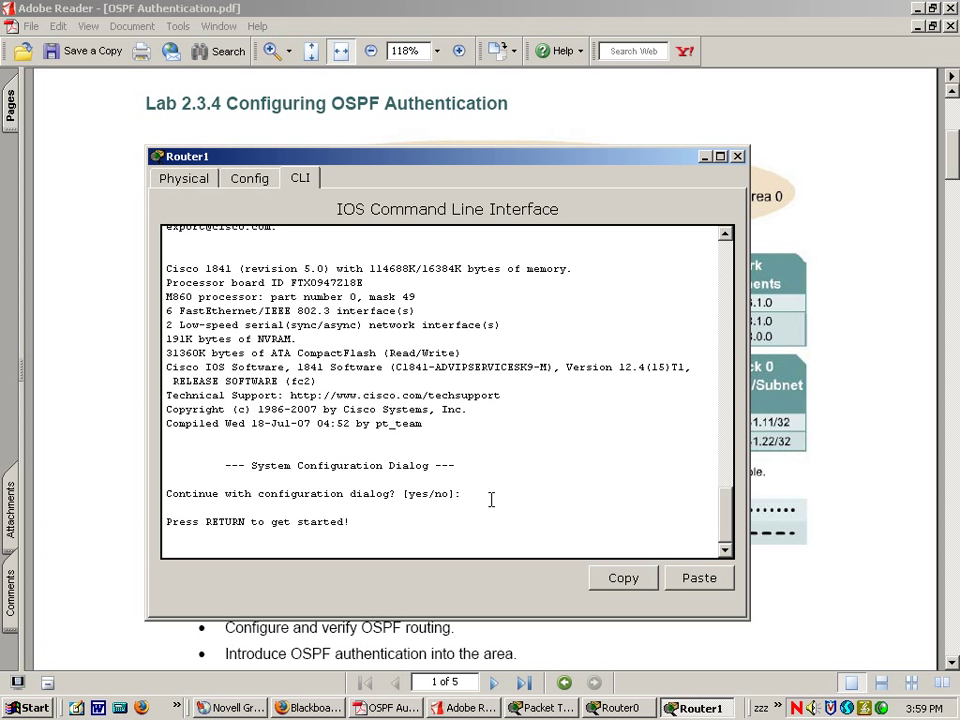
key("Return")
type("en")
key("Return")
type("conf t")
key("Return")
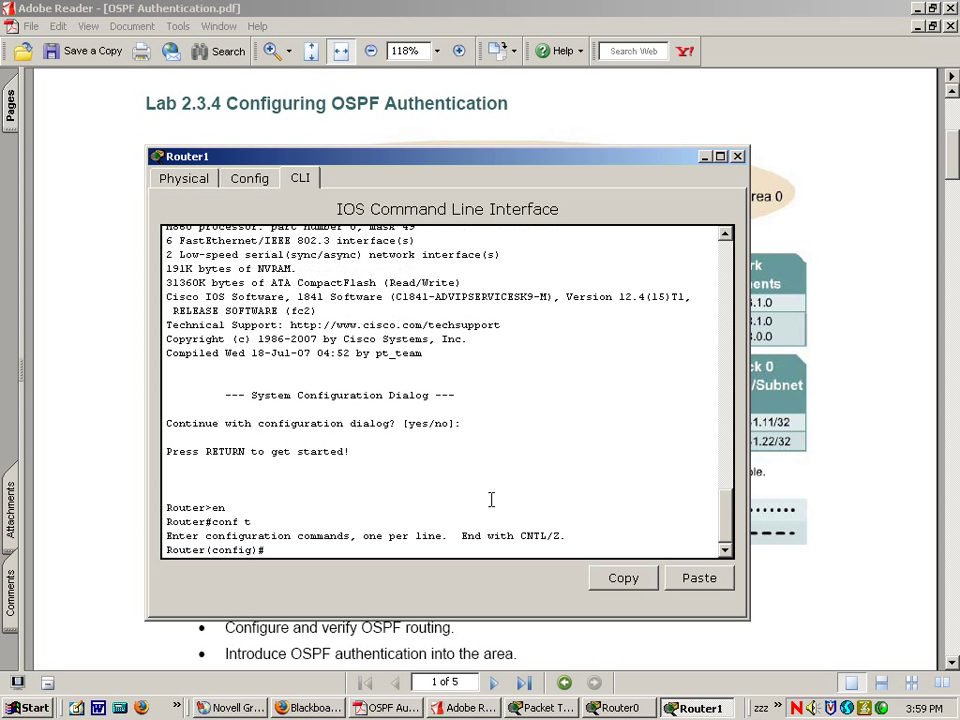
type("int")
key("BackSpace")
key("BackSpace")
key("BackSpace")
type("host Washington")
key("Return")
- Give FastEthernet0/0 192.168.0.1 255.255.255.0 and enable it
type("int f")
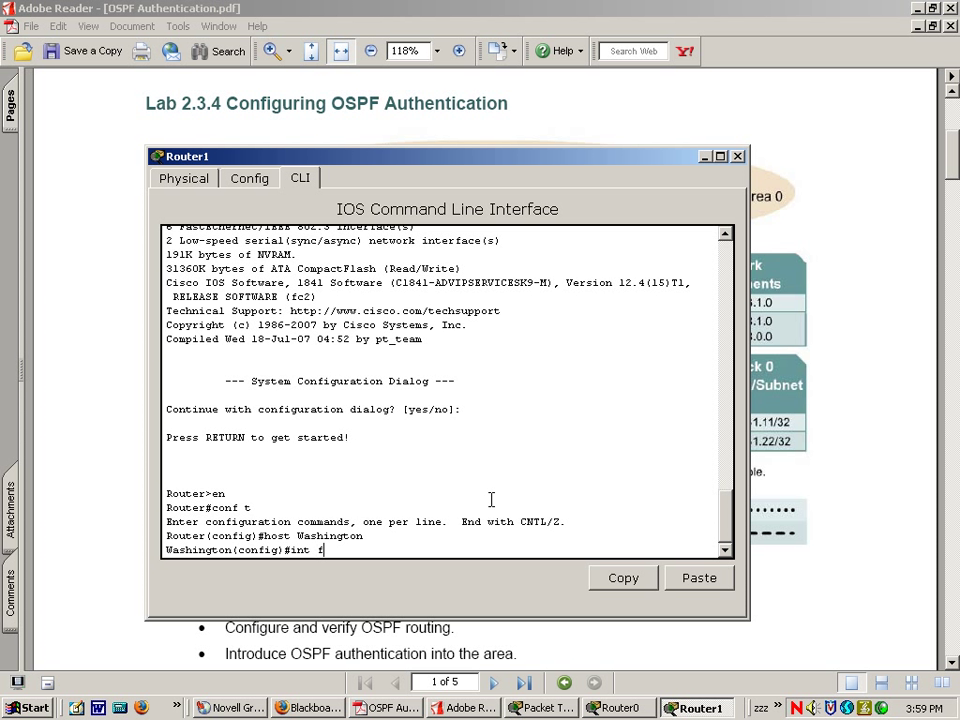
type("a0/0")
key("Return")
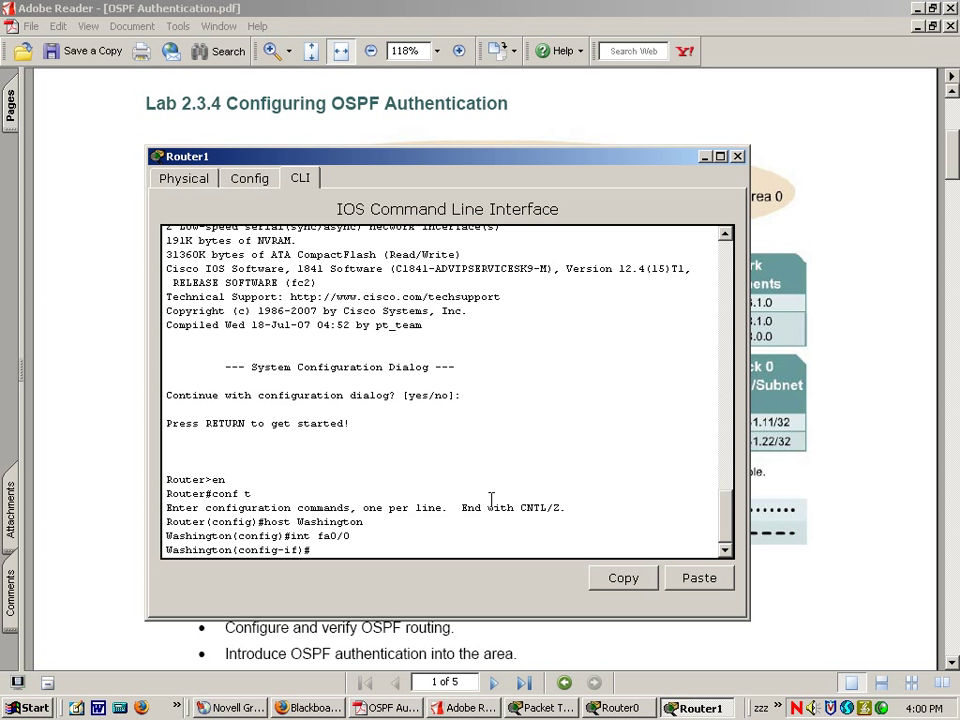
type("ip add 192.168.0.1 255.255.25")
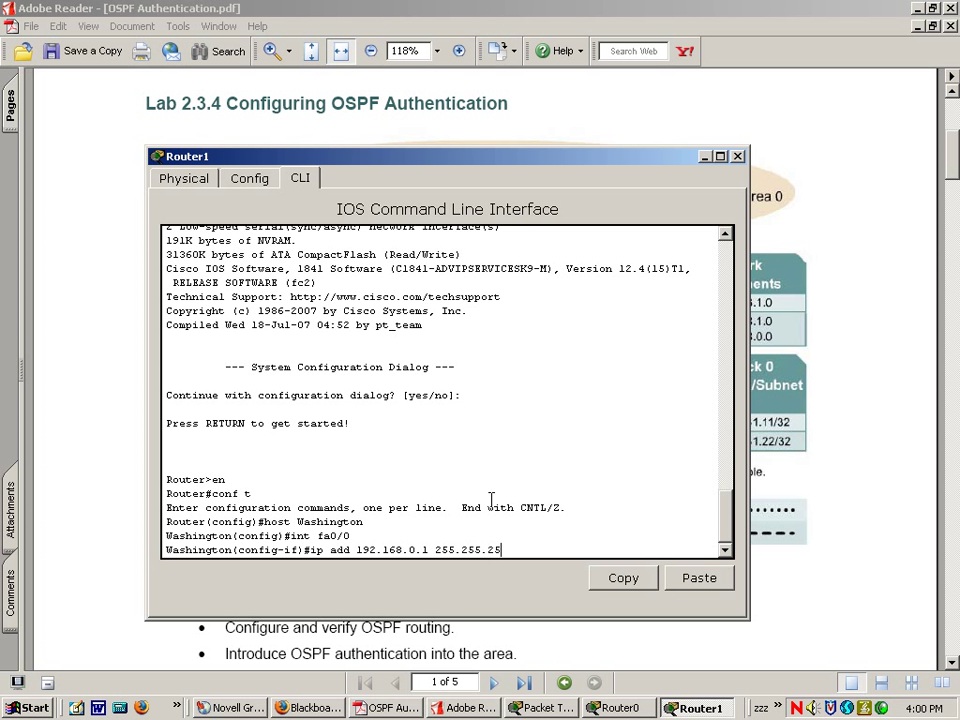
type("5.0")
key("Return")
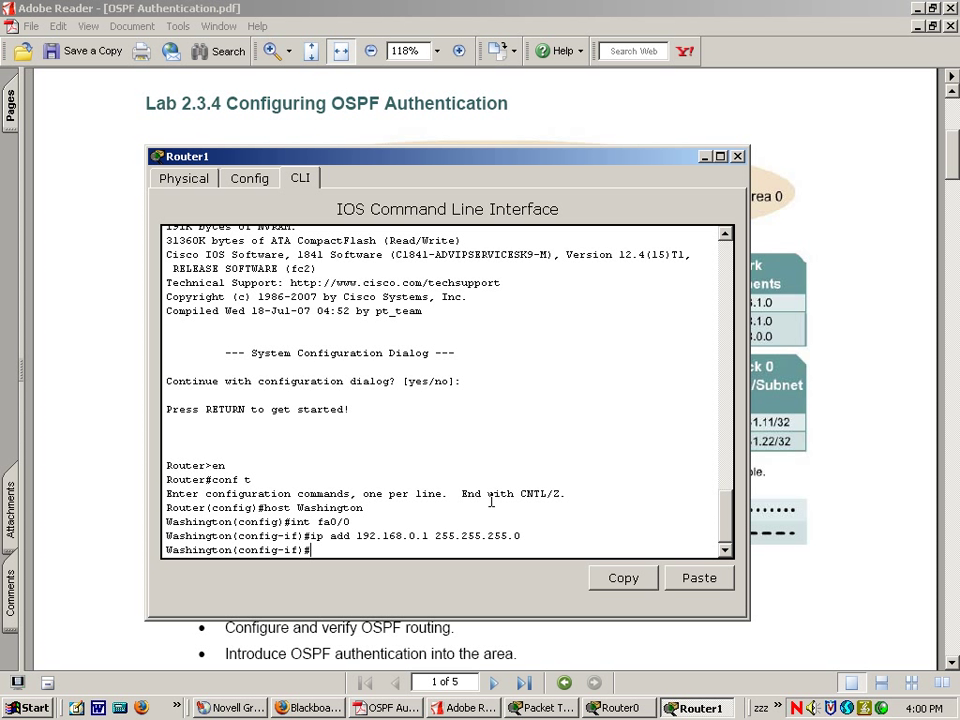
type("no shut")
key("Return")
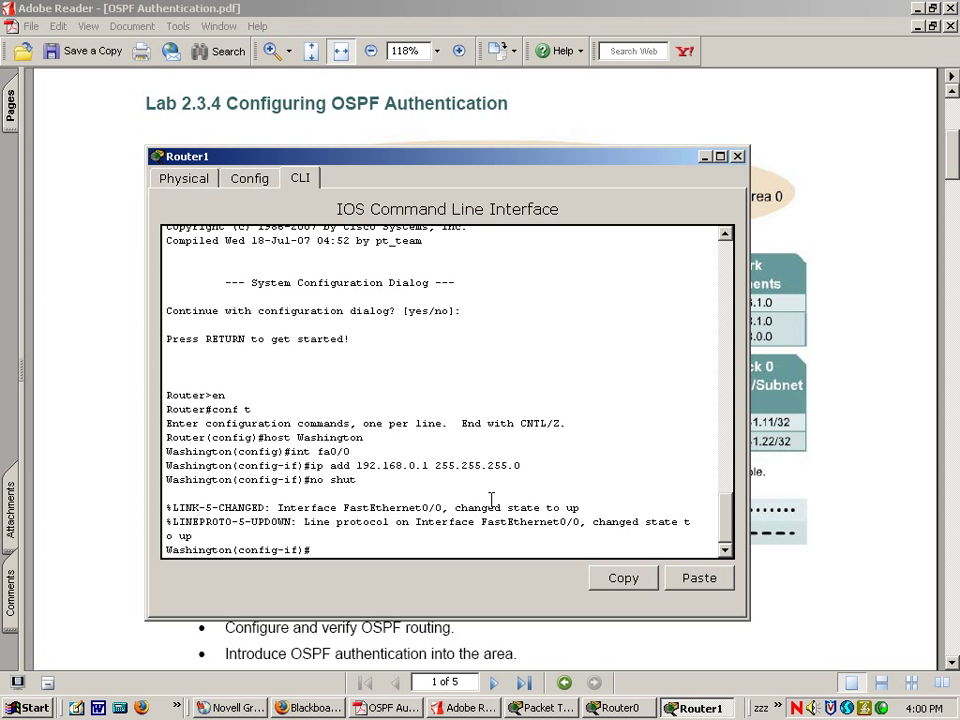
- Give Serial0/0/0 192.168.1.2 255.255.255.252 and enable it
type("int s0/0/0")
key("Return")
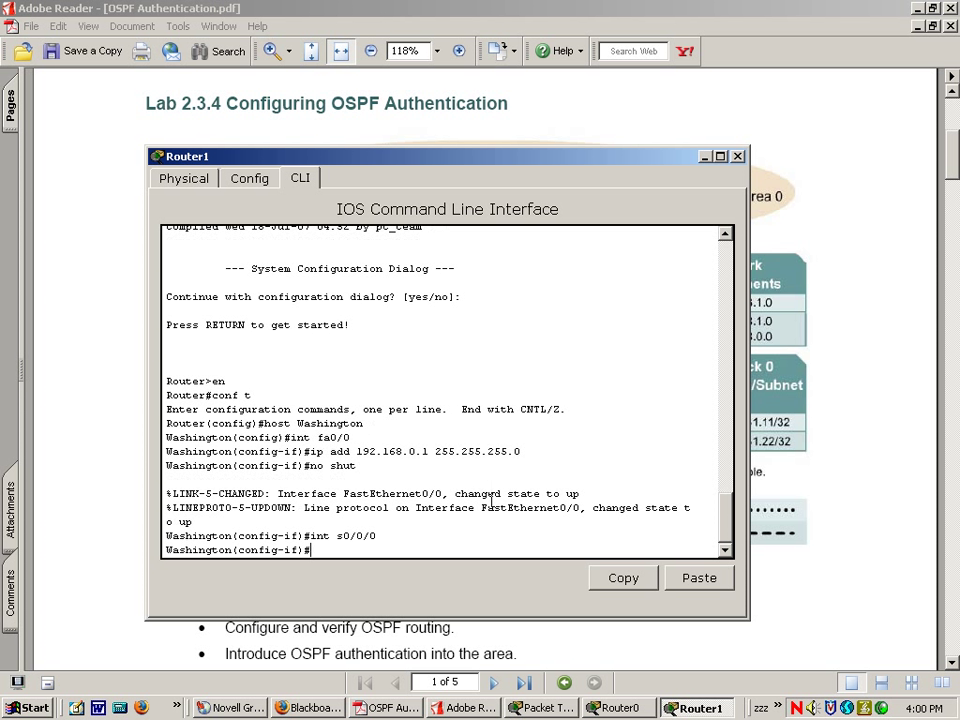
type("ip add 192.168.1.2 255.")
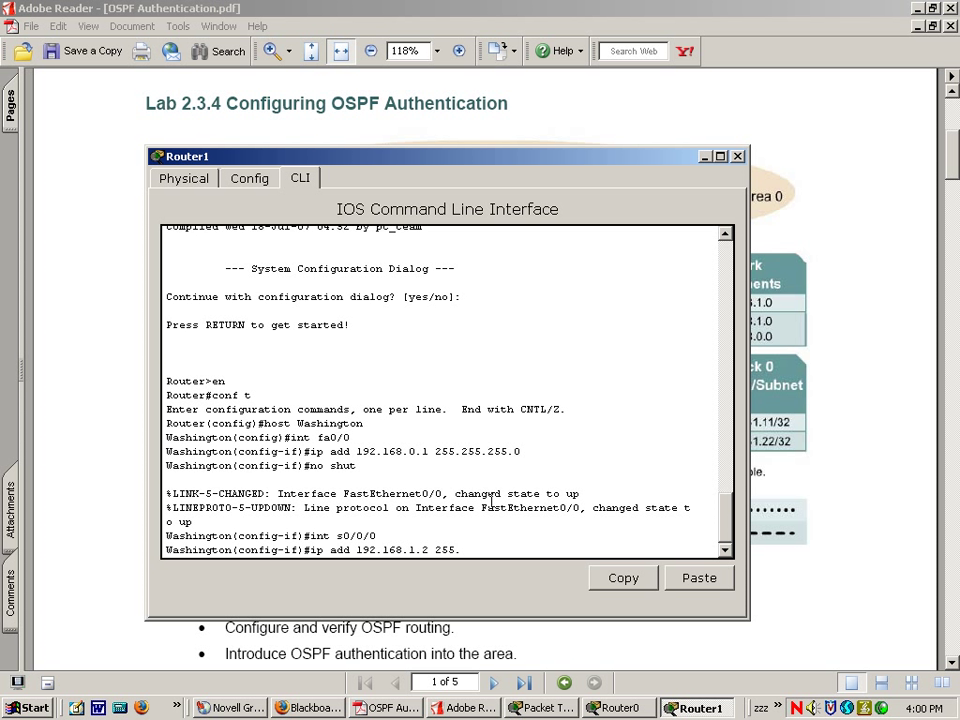
type("255.255.252")
key("Return")
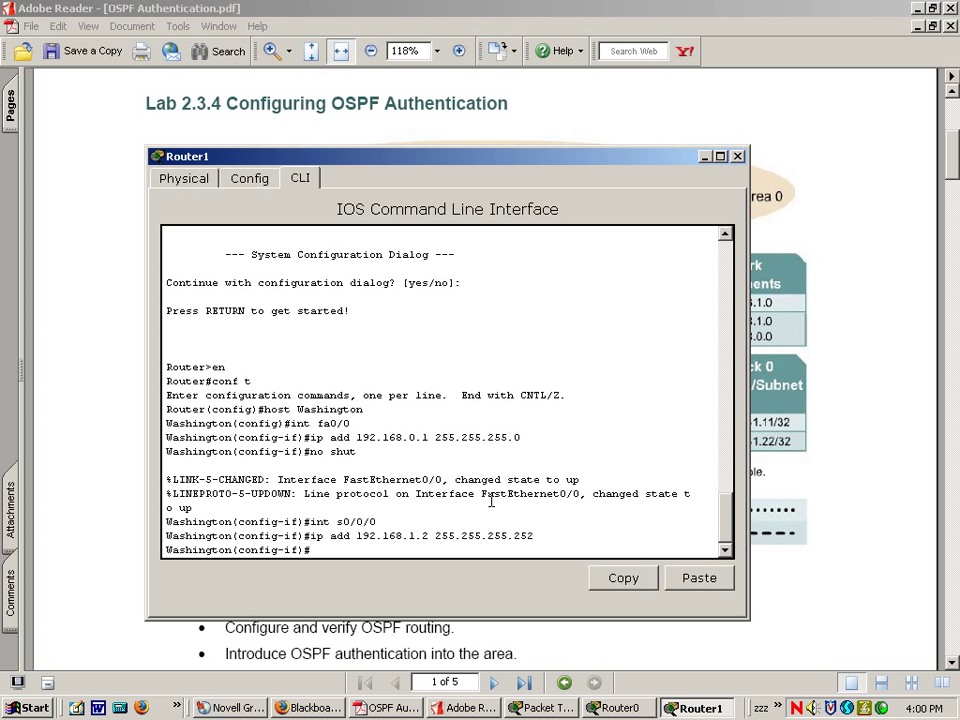
type("no shut")
key("Return")
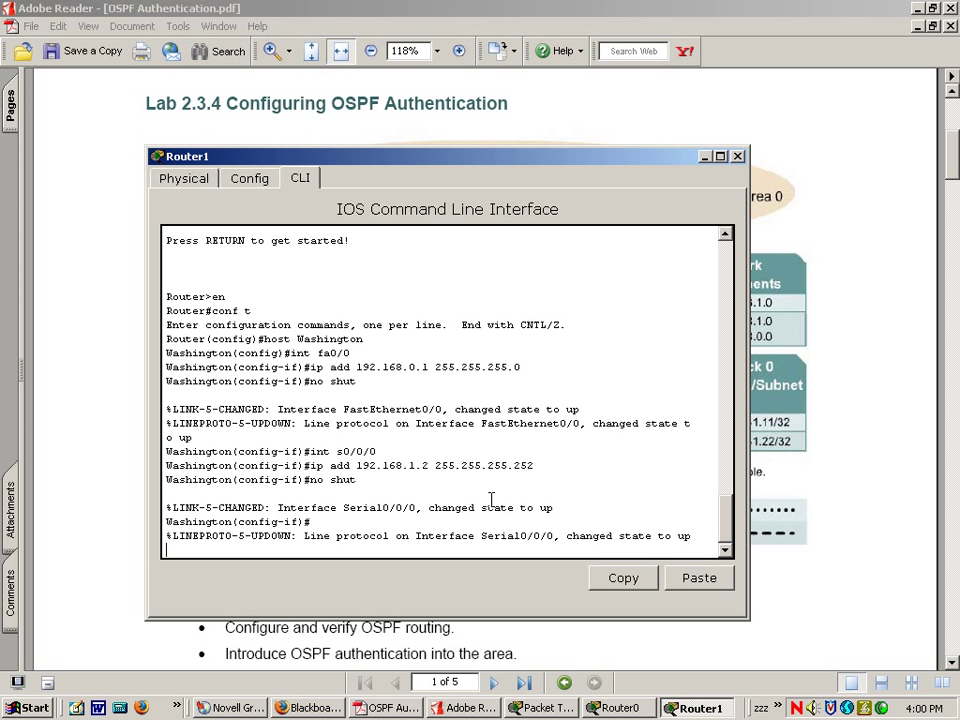
key("Return")
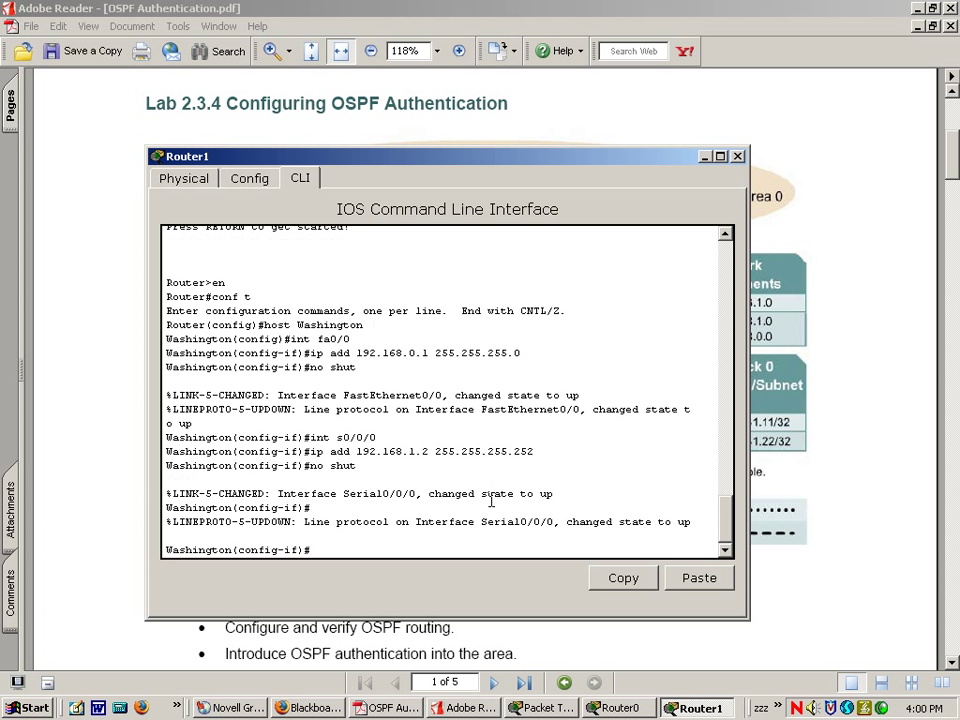
- Create Loopback0 with address 192.168.31.22 255.255.255.255
type("int loop 0")
key("Return")
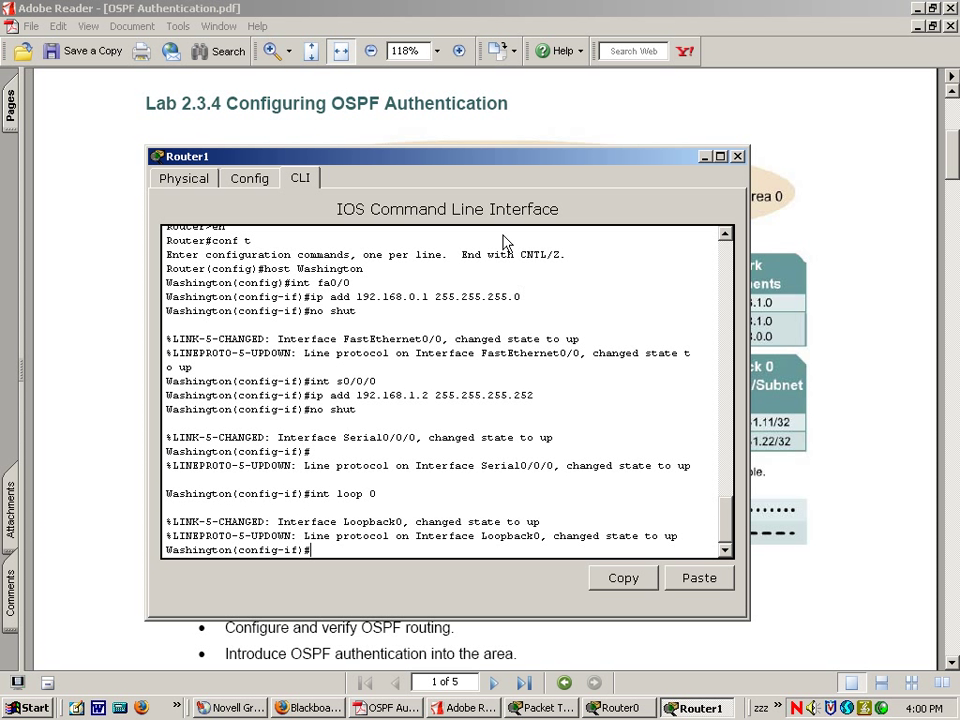
left_click_drag(538, 162, 485, 168)
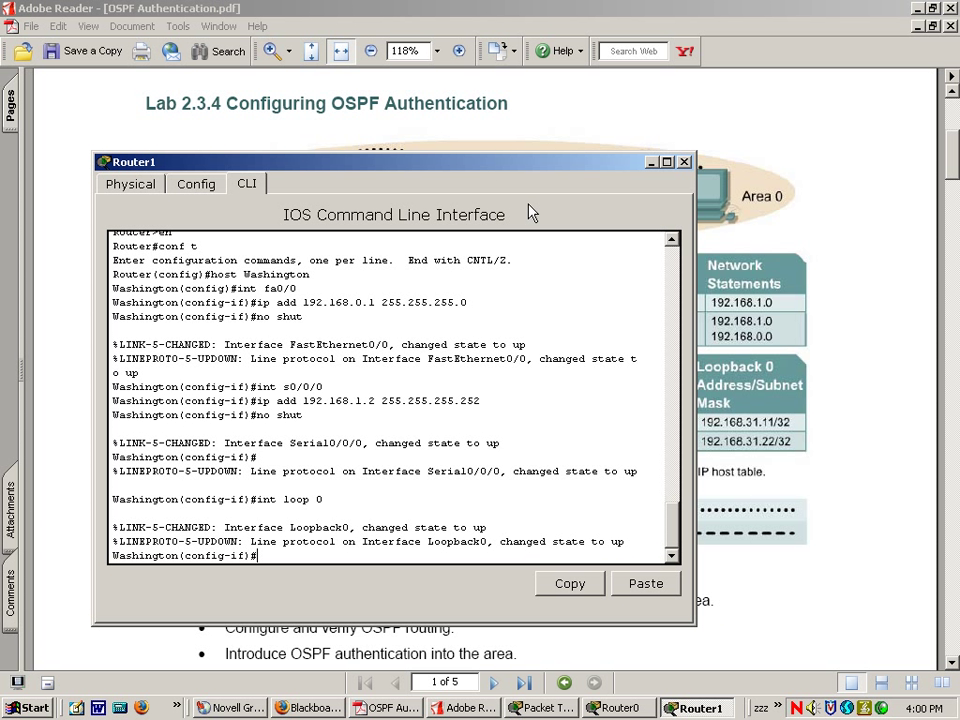
type("ip add 192.168.31.22 255255")
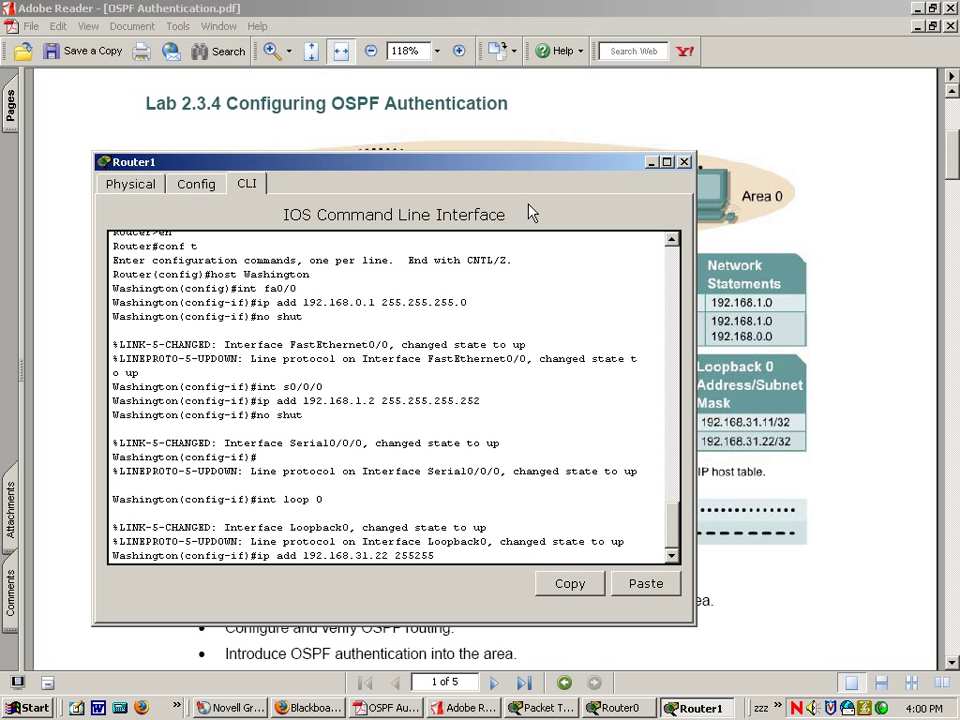
key("BackSpace")
key("BackSpace")
key("BackSpace")
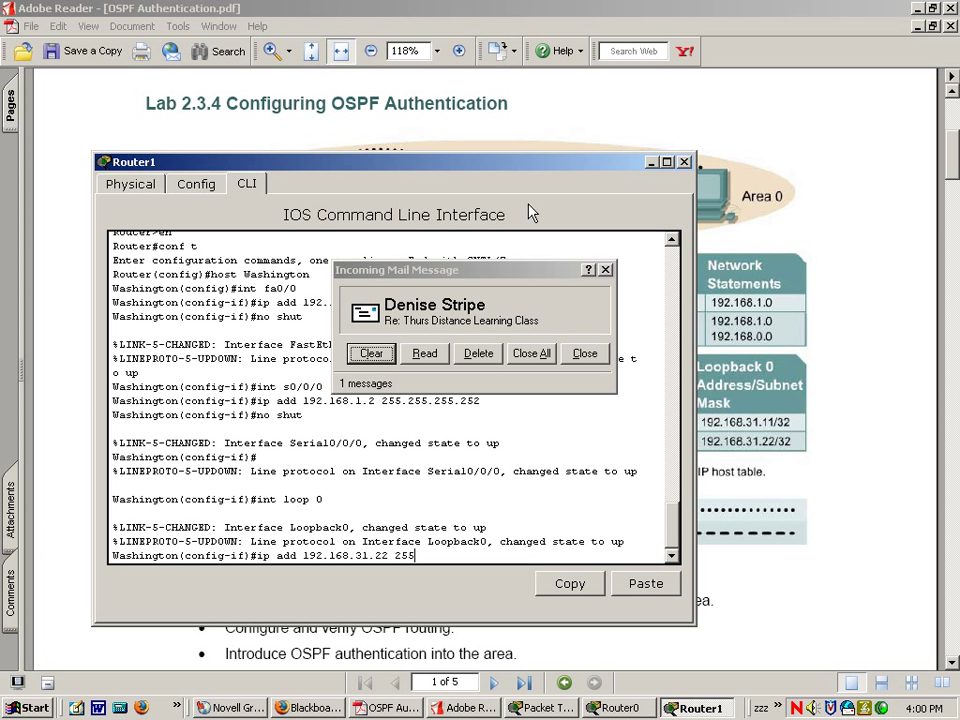
type(".")
left_click(588, 352)
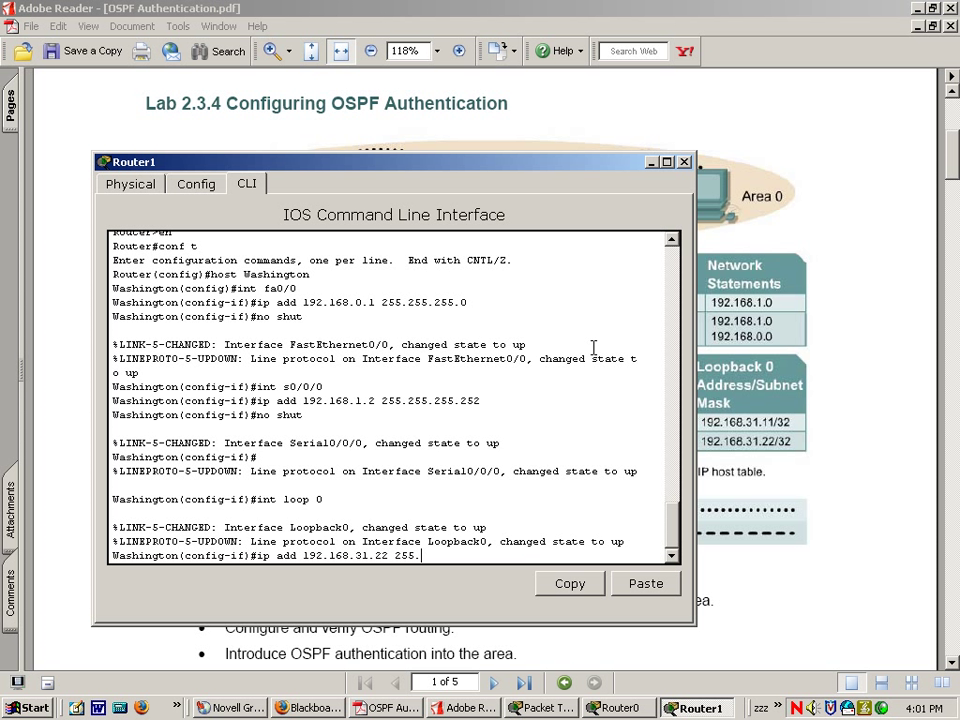
type("255.255.255.255")
key("Return")
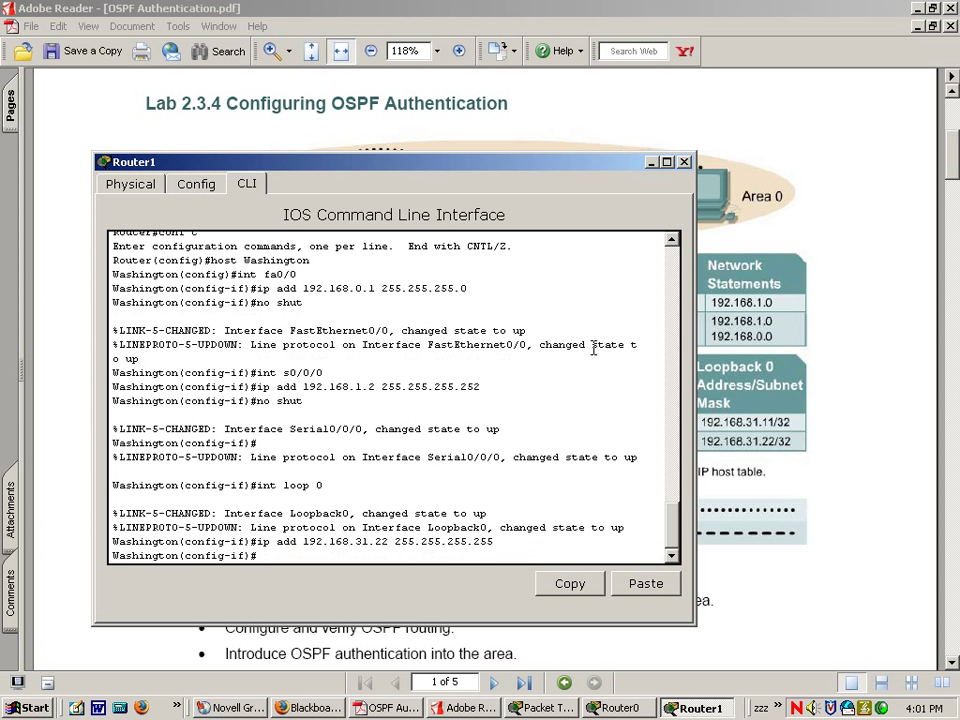
- Leave configuration mode, save with copy run start, and enter sh ip int brief
type("end")
key("Return")
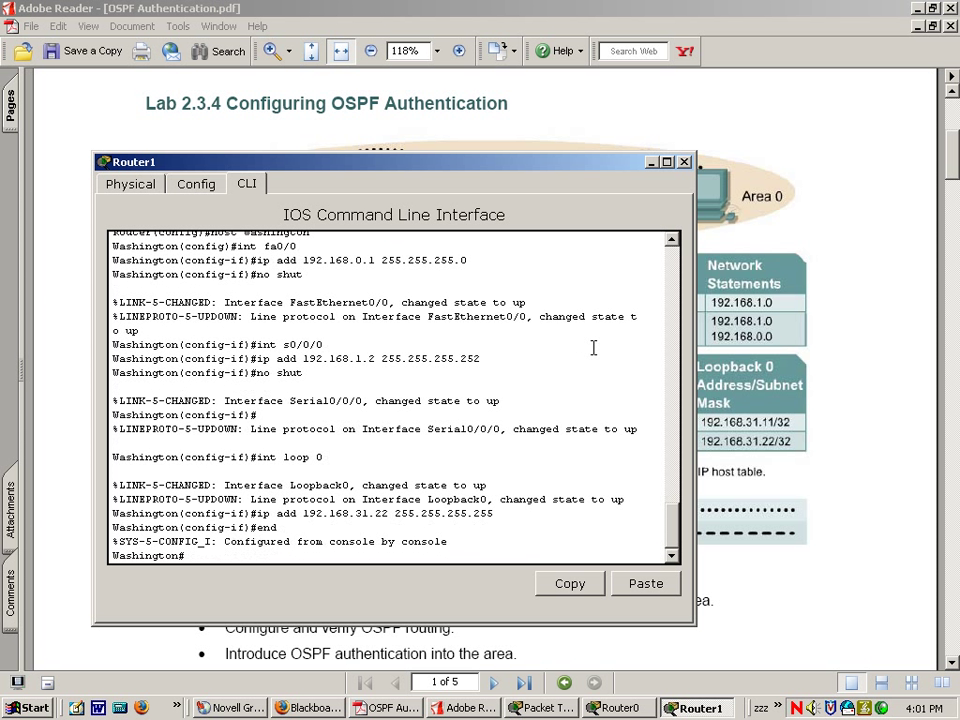
type("cop ru st")
key("Return")
key("Return")
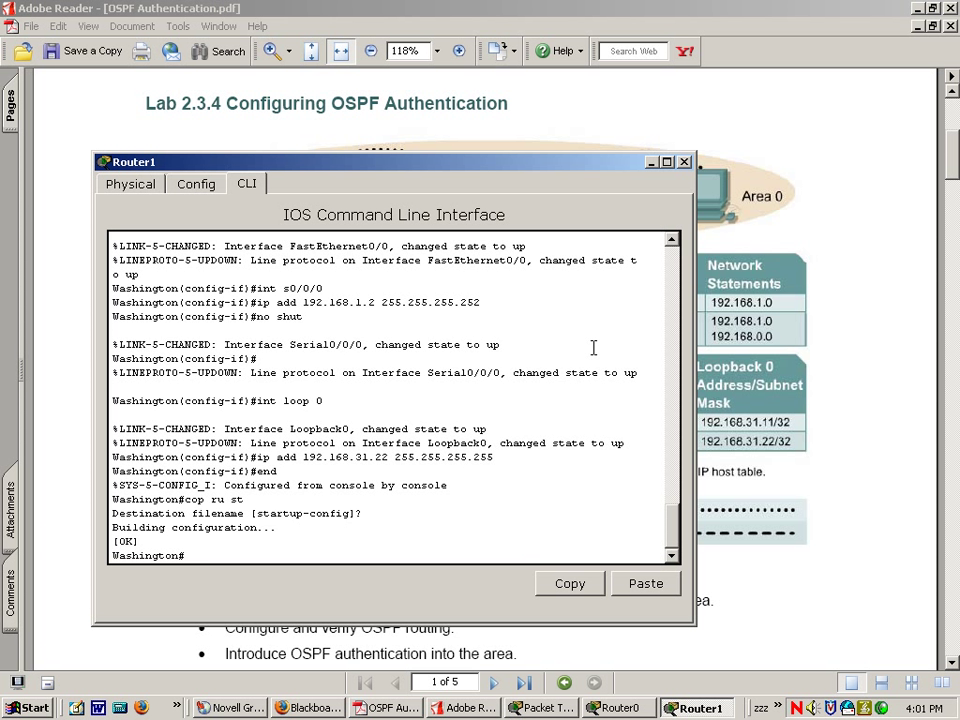
type("sh ip int brief")
- List Washington's interface summary, then restore its CLI over the lab sheet
key("Return")
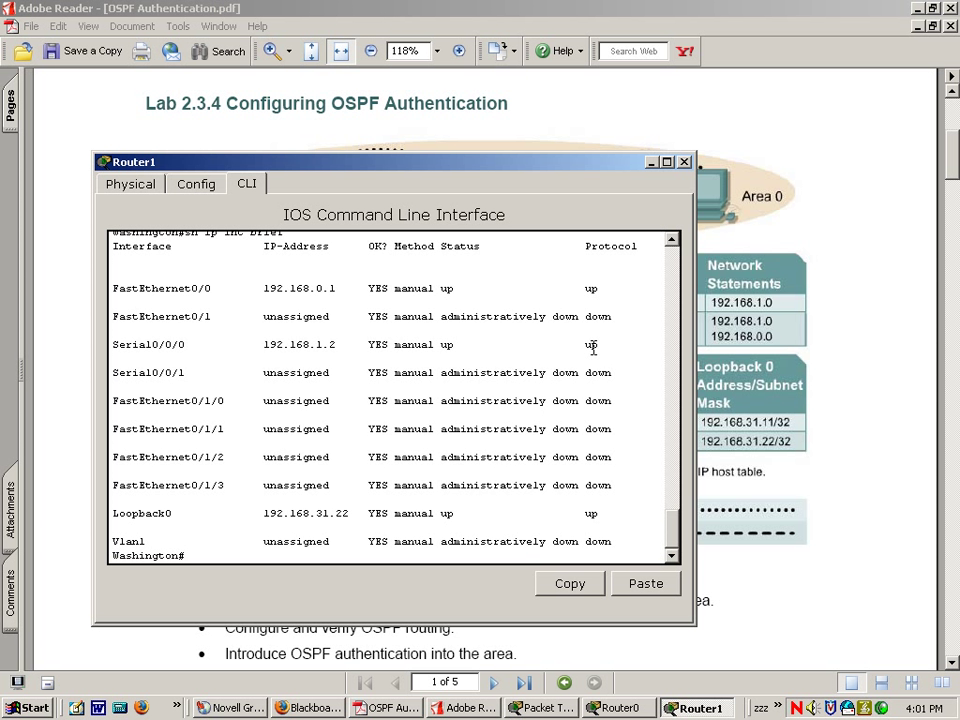
left_click(651, 163)
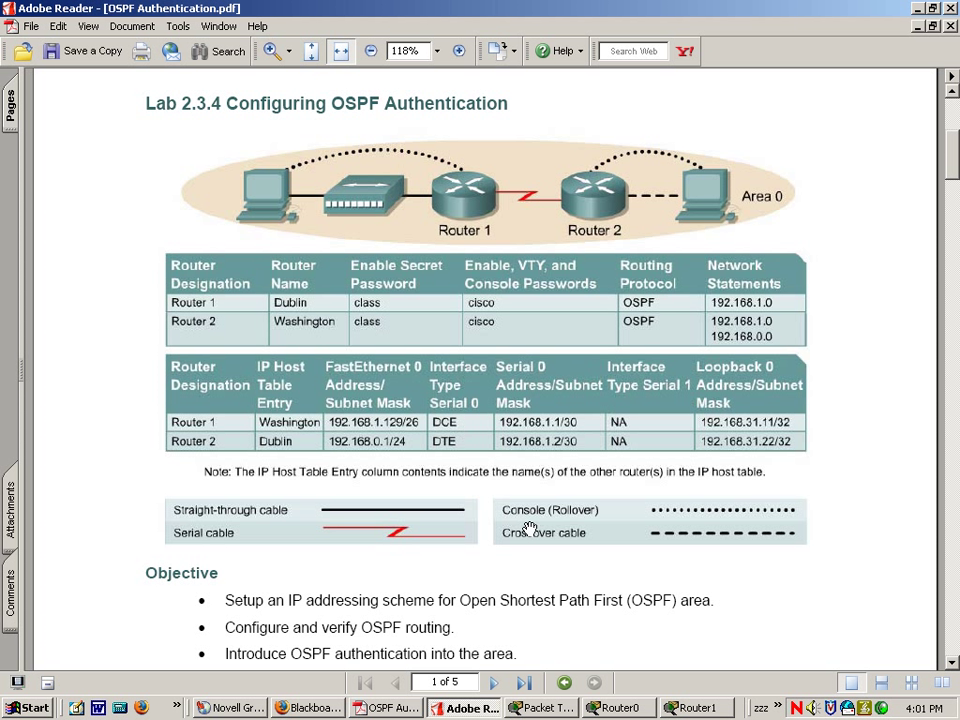
left_click(680, 707)
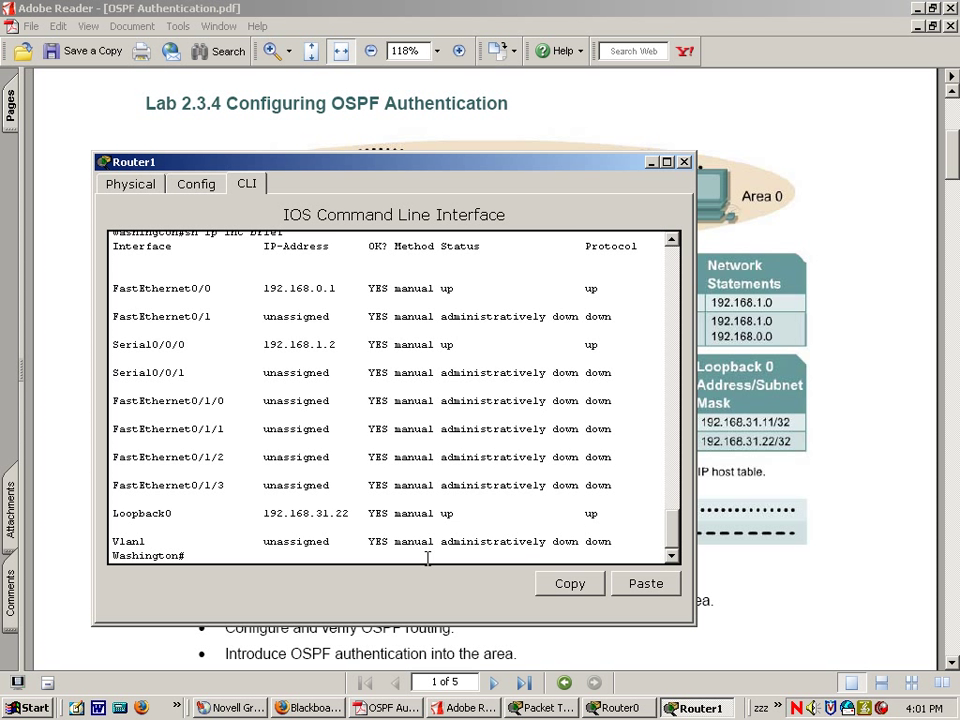
- On Washington, start OSPF process 1 with networks 192.168.1.0 and 192.168.0.0 0.0.0.255 in area 0
type("conf t")
key("Return")
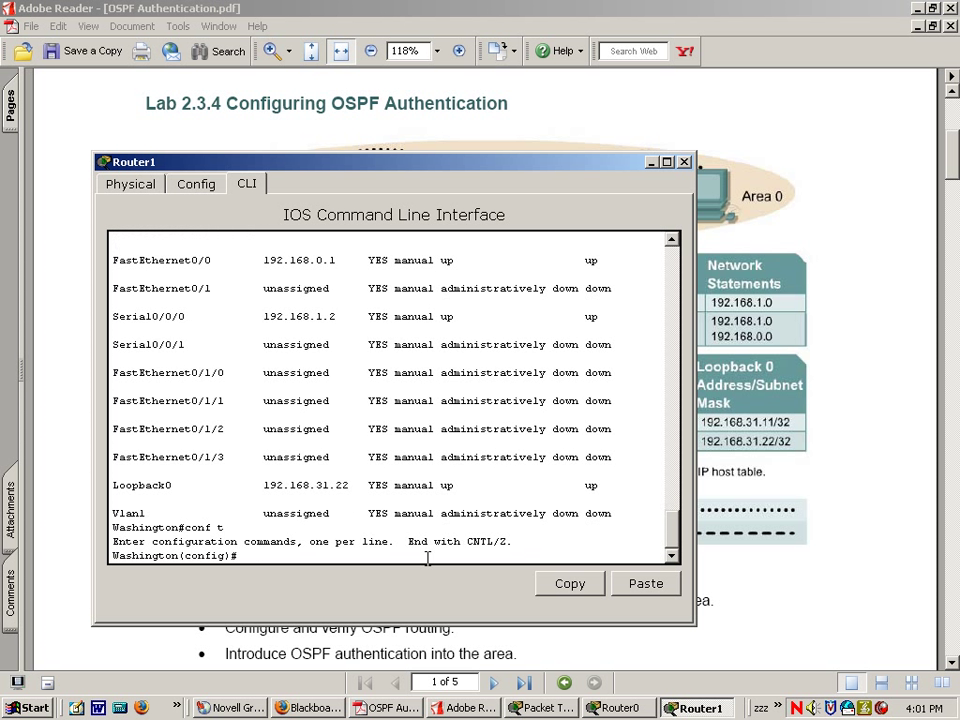
type("router ospf 1")
key("Return")
type("ne")
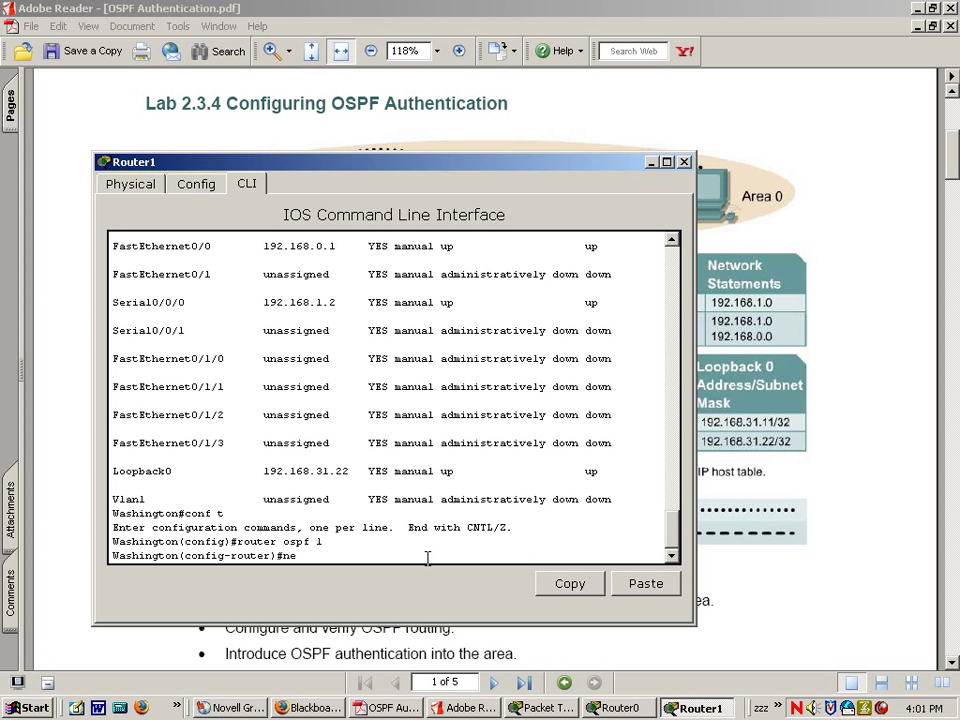
type("twork 192.168.1.0 0.0.0.3")
type("area 0")
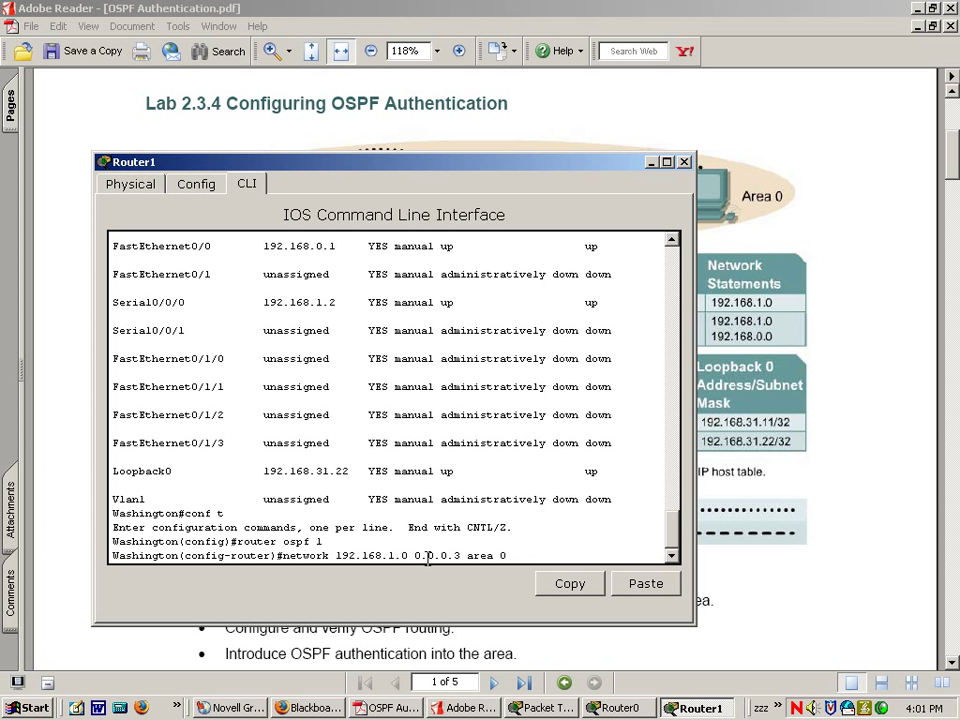
key("Return")
type("net")
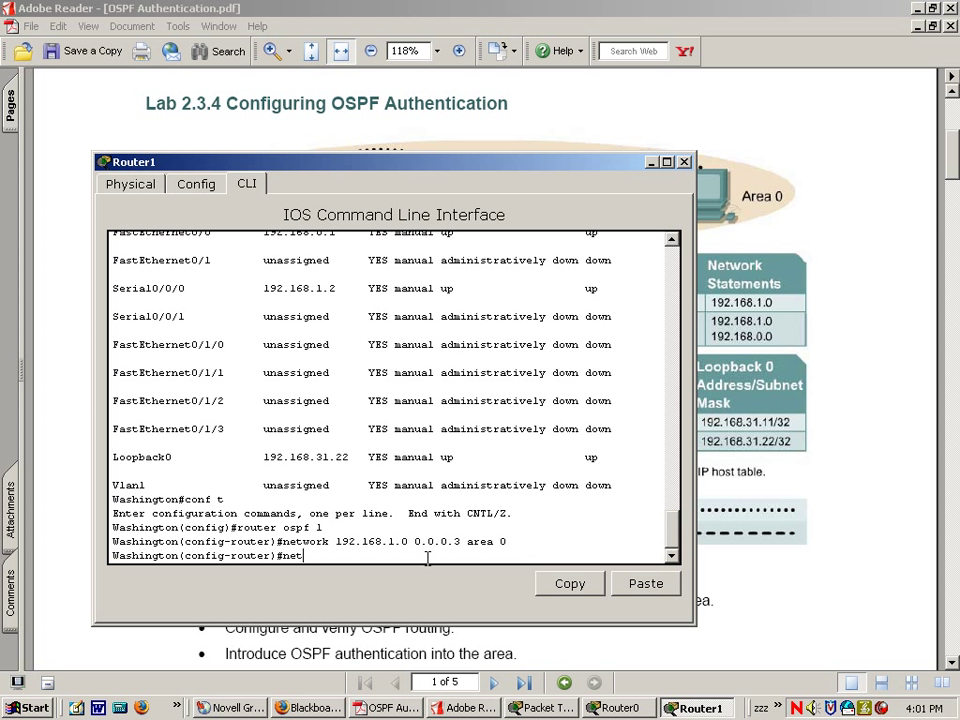
type("work 192.168.0.0 0.0.0.255")
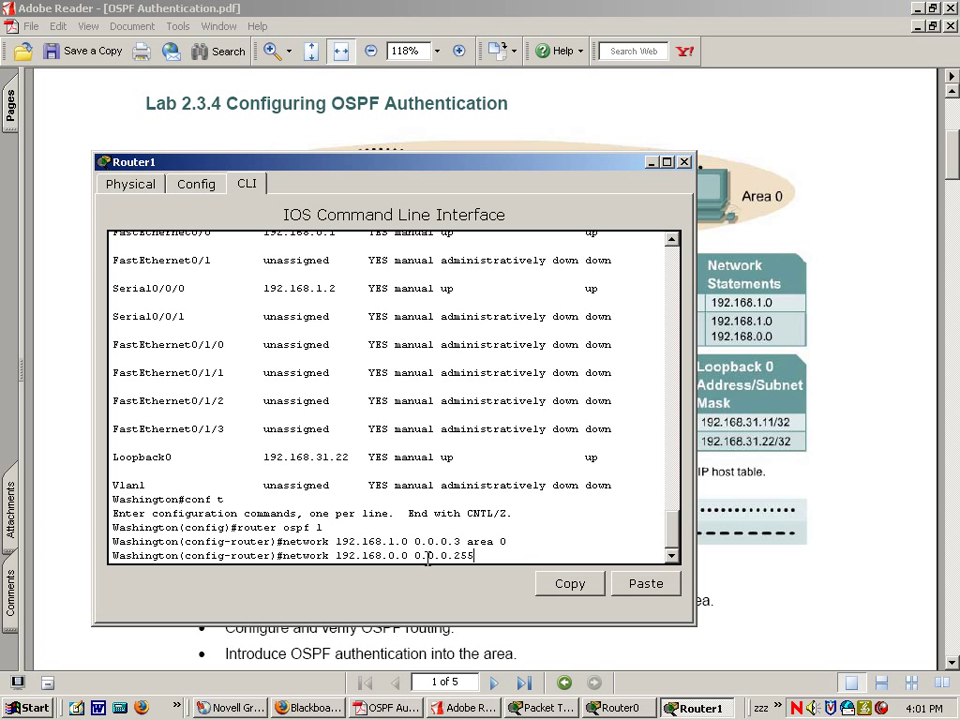
type(" area 0")
key("Return")
- Leave configuration mode and save the running configuration to startup-config
type("end")
key("Return")
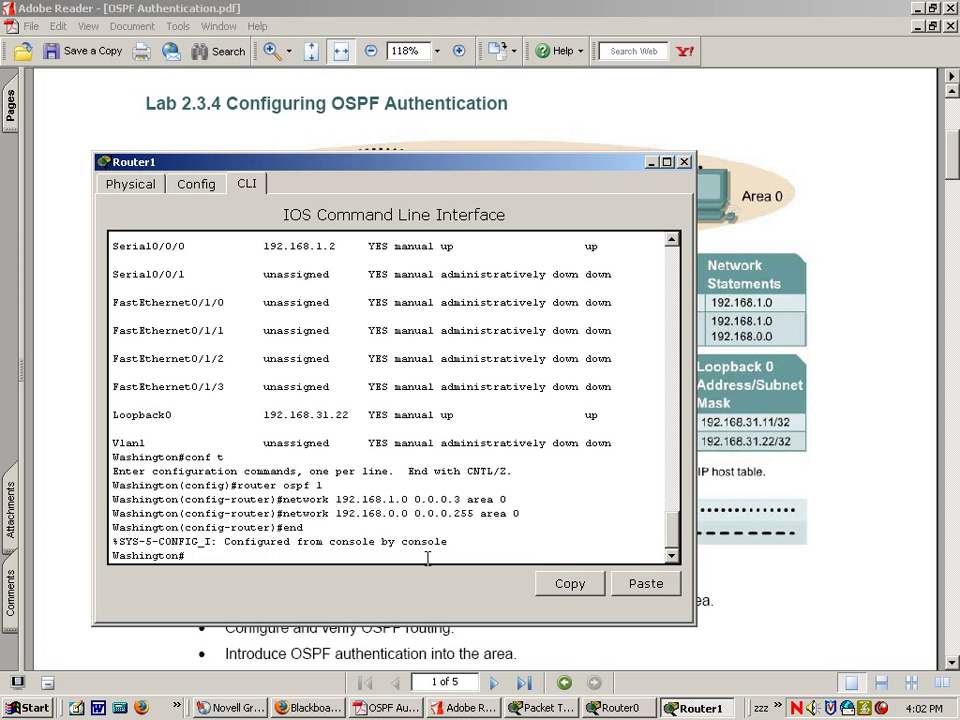
type("cop ru st")
key("Return")
key("Return")
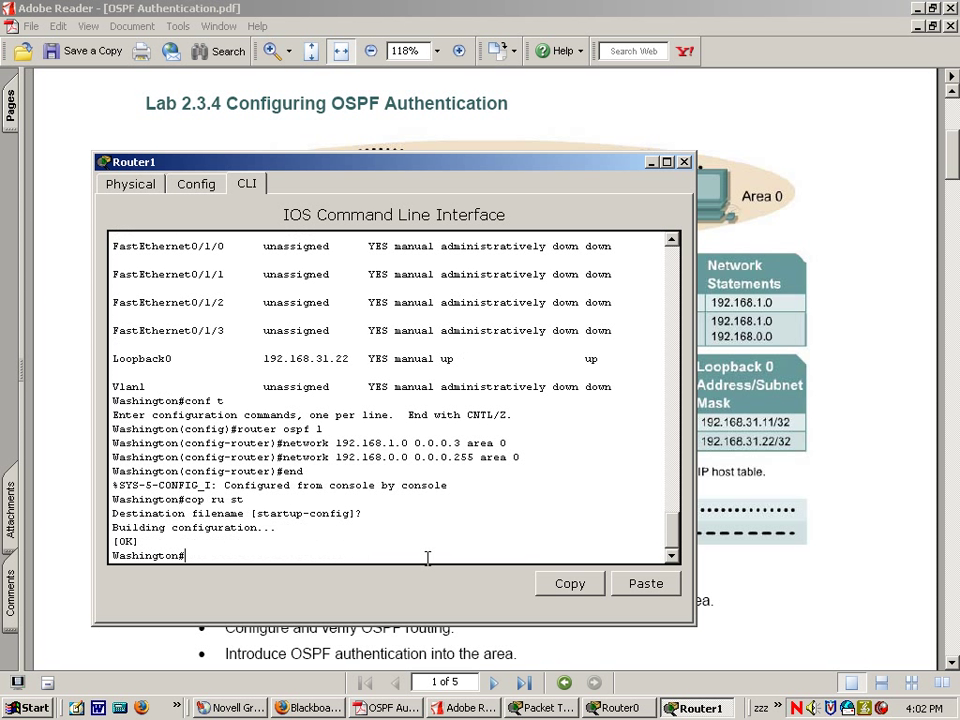
- Switch to the Dublin router's CLI, enable, and enter global configuration mode
left_click(651, 162)
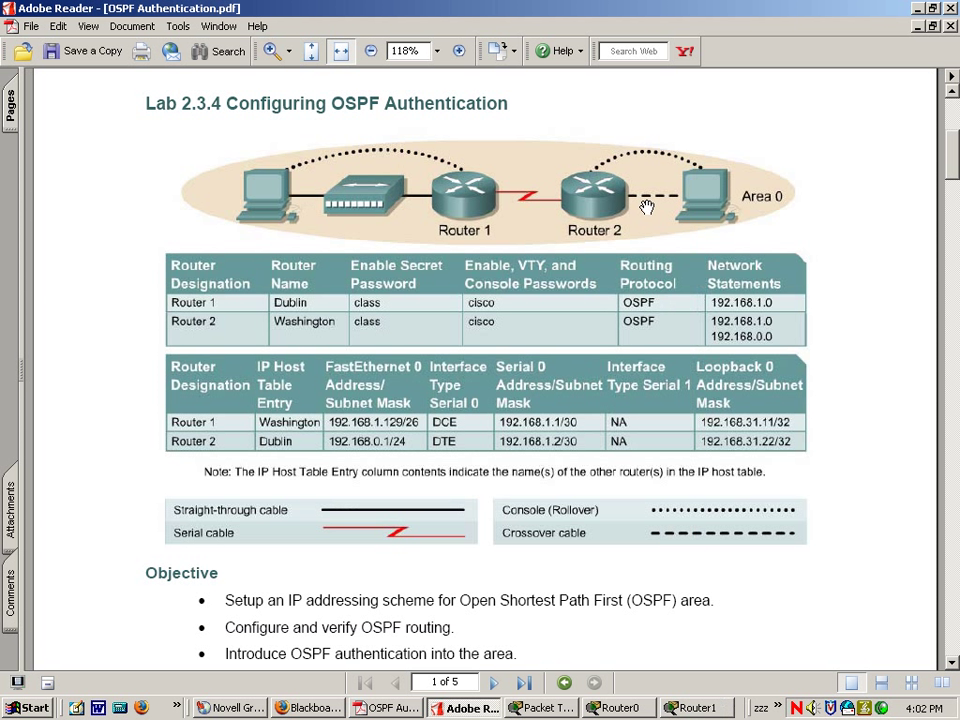
left_click(592, 710)
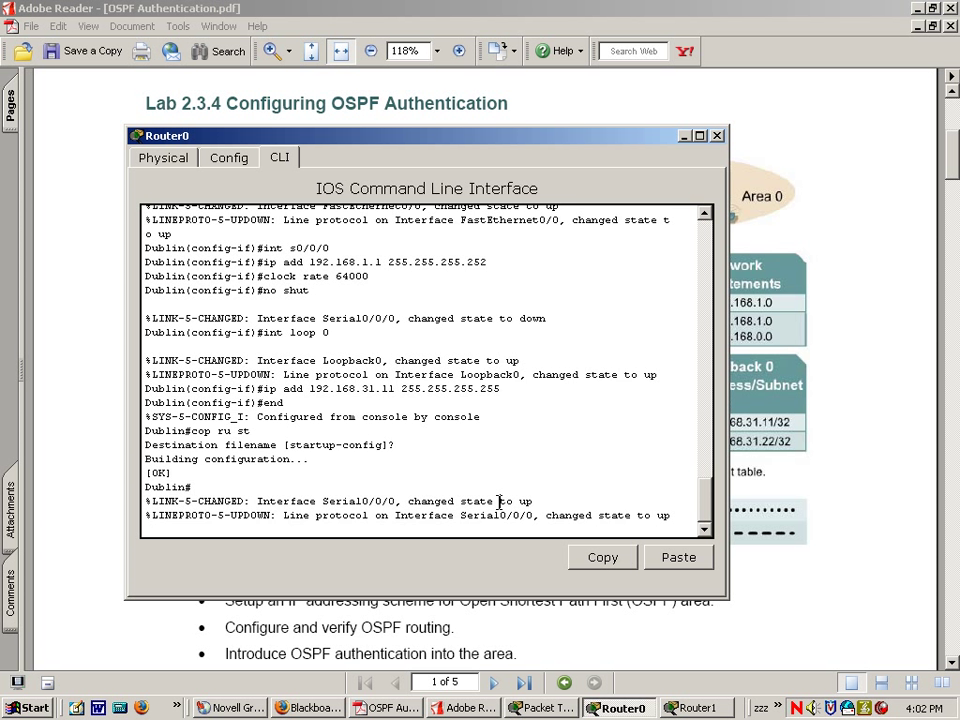
key("Return")
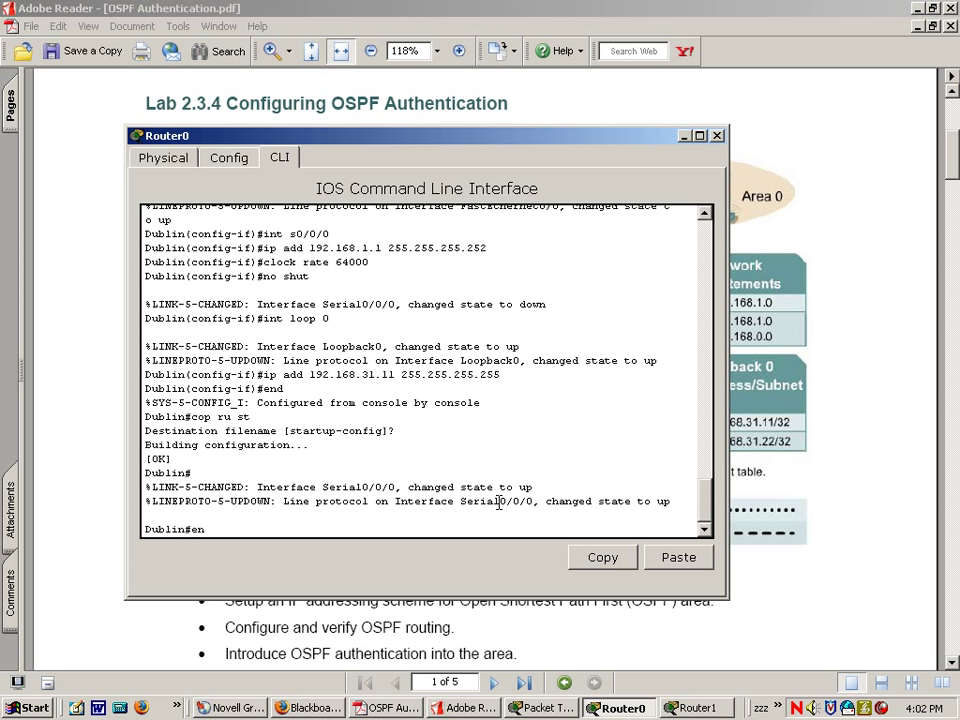
type("en")
key("Return")
type("conf t")
key("Return")
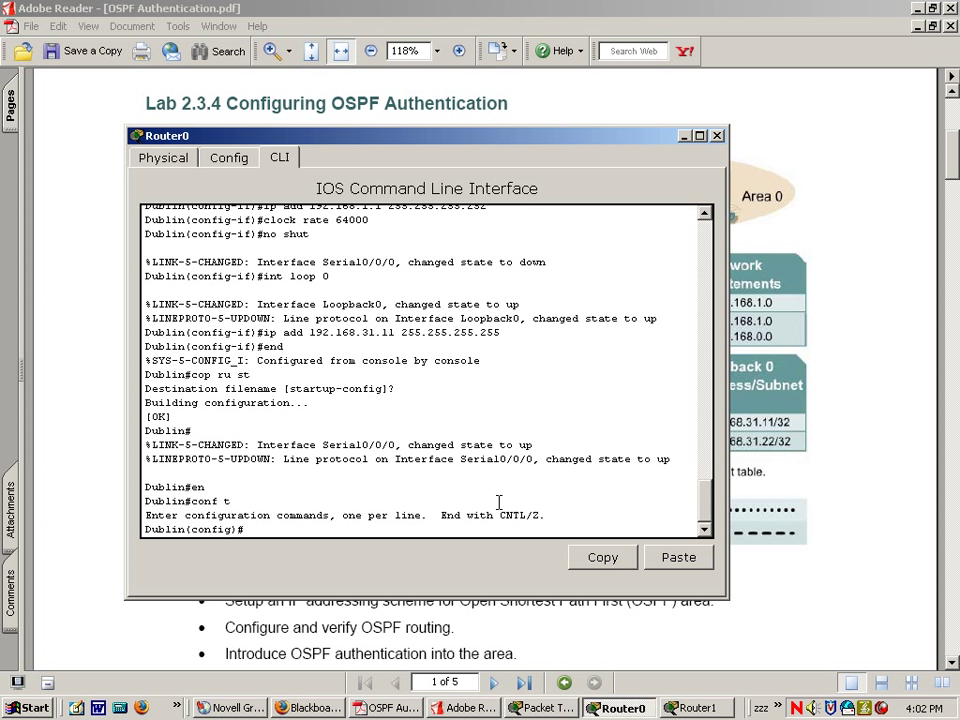
- Start OSPF 1 on Dublin with 192.168.1.0 0.0.0.3 and 192.168.1.129 0.0.0.63 in area 0
type("router ospf 1")
key("Return")
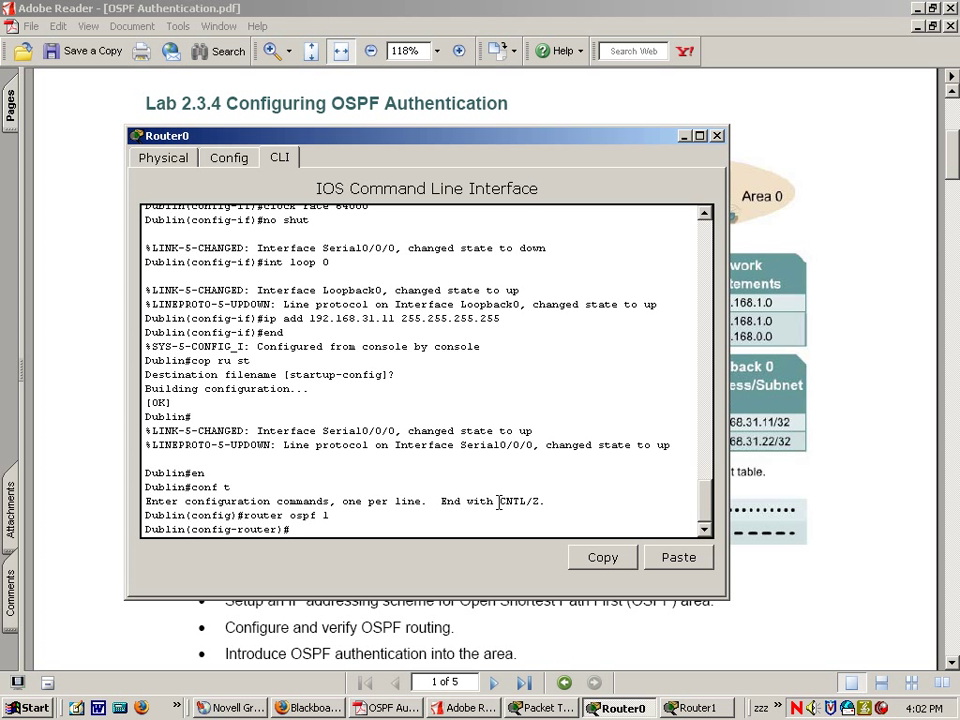
type("network 192.168.1.0 0.0.0")
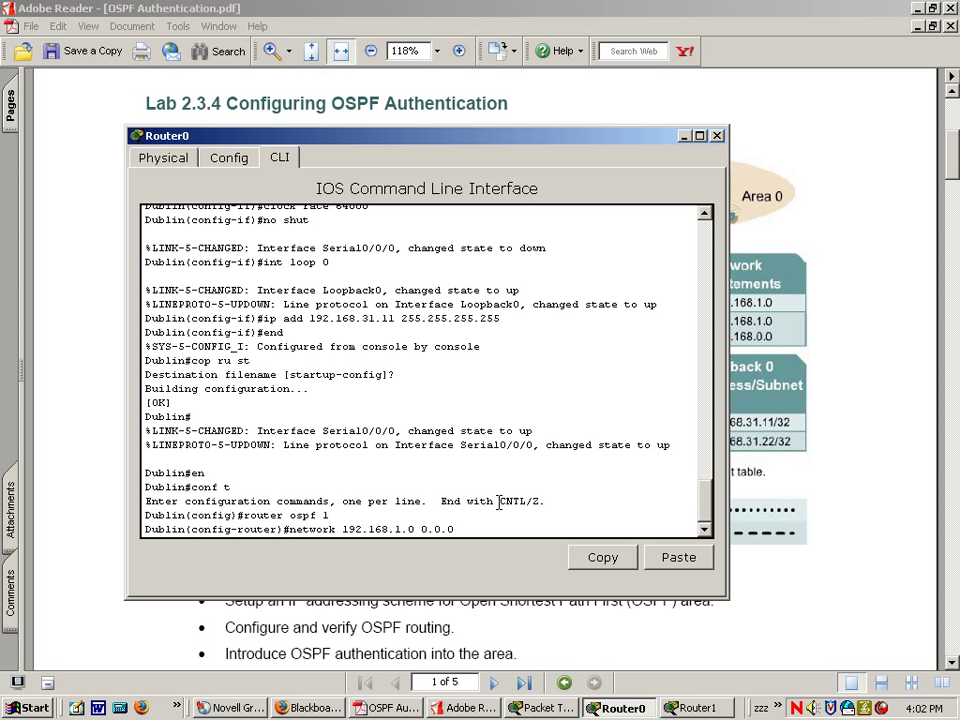
type(".3 area 0")
key("Return")
type("network ")
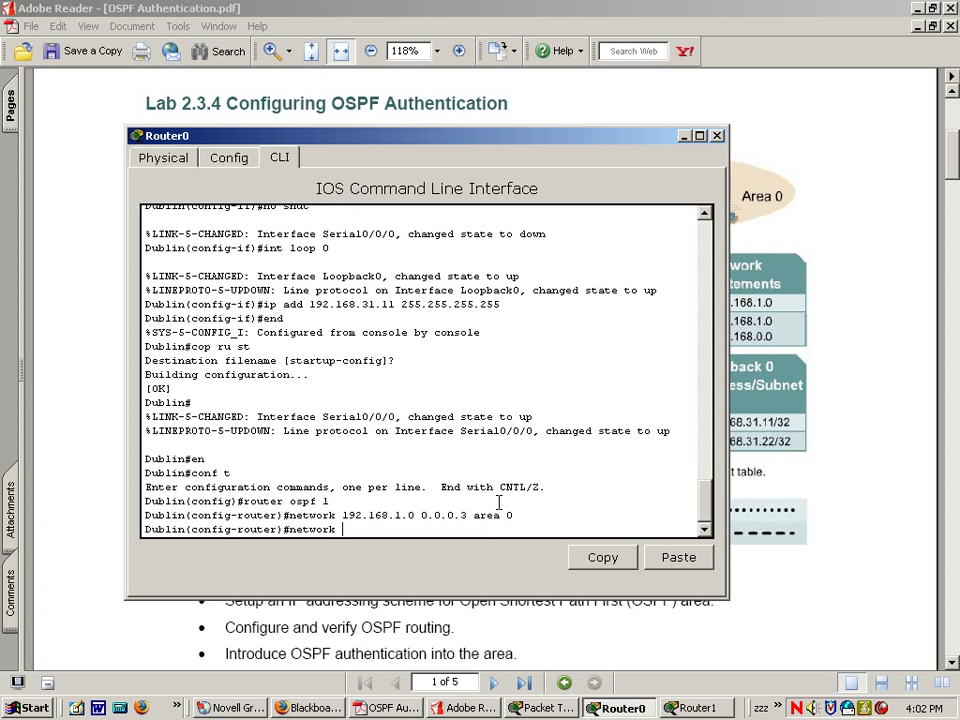
type("192.168.")
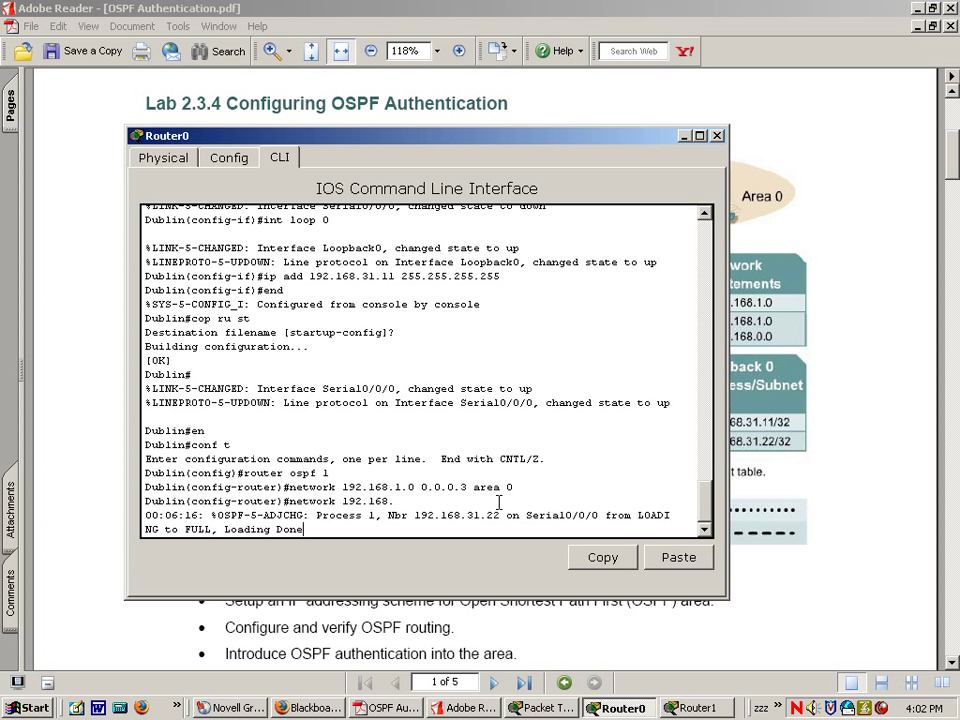
key("Return")
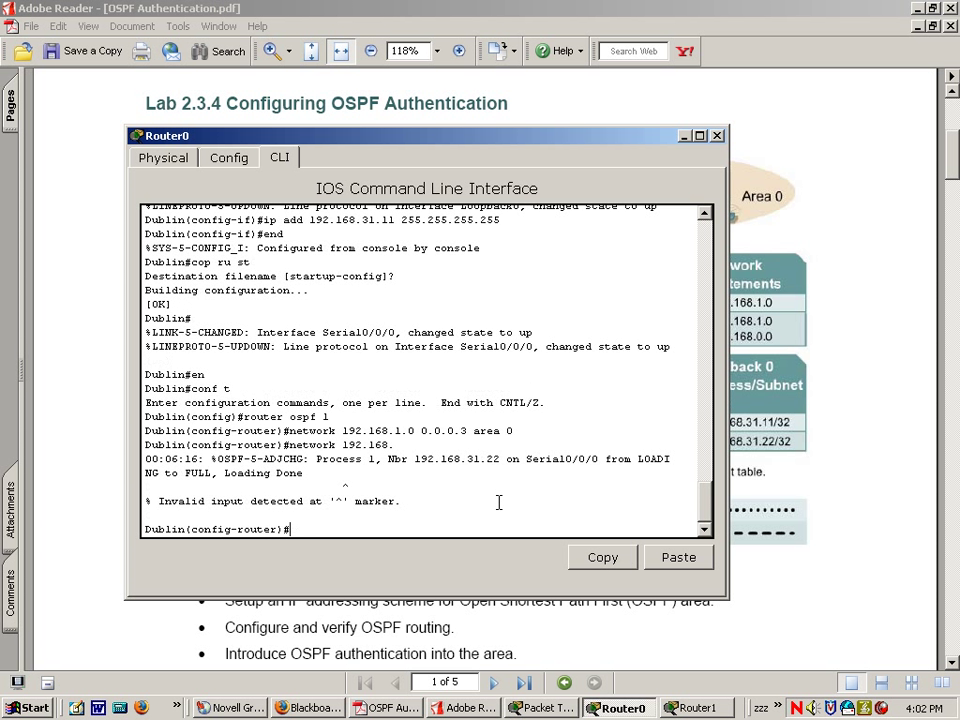
key("Up")
type("1.129")
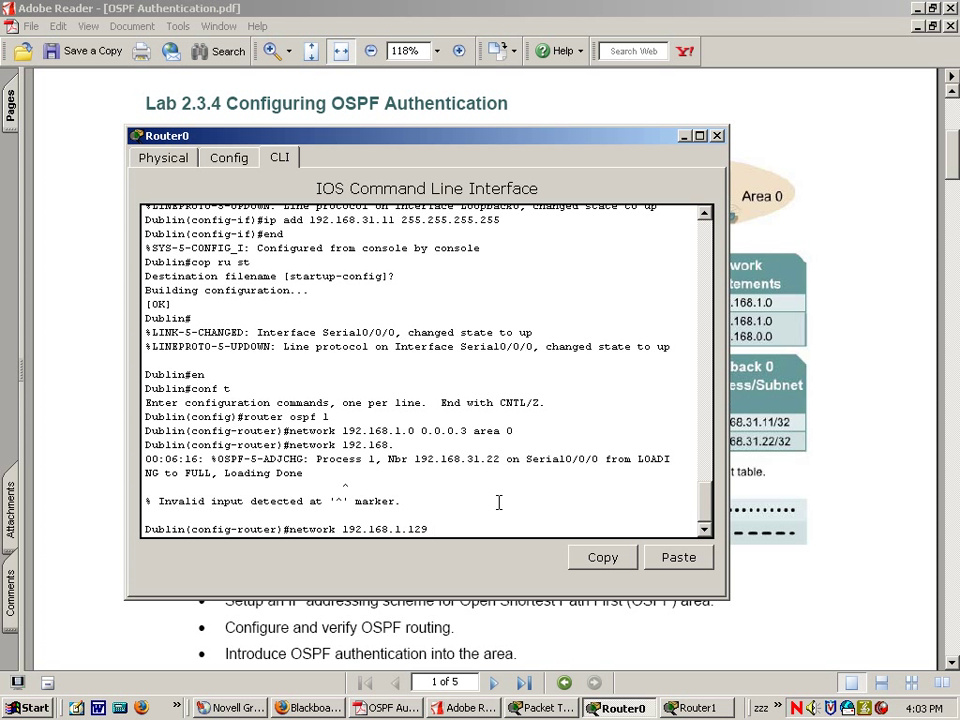
type(" 0.0.0.63 area 0")
key("Return")
- Exit configuration mode, save to startup-config, and run sh run
type("er)#e")
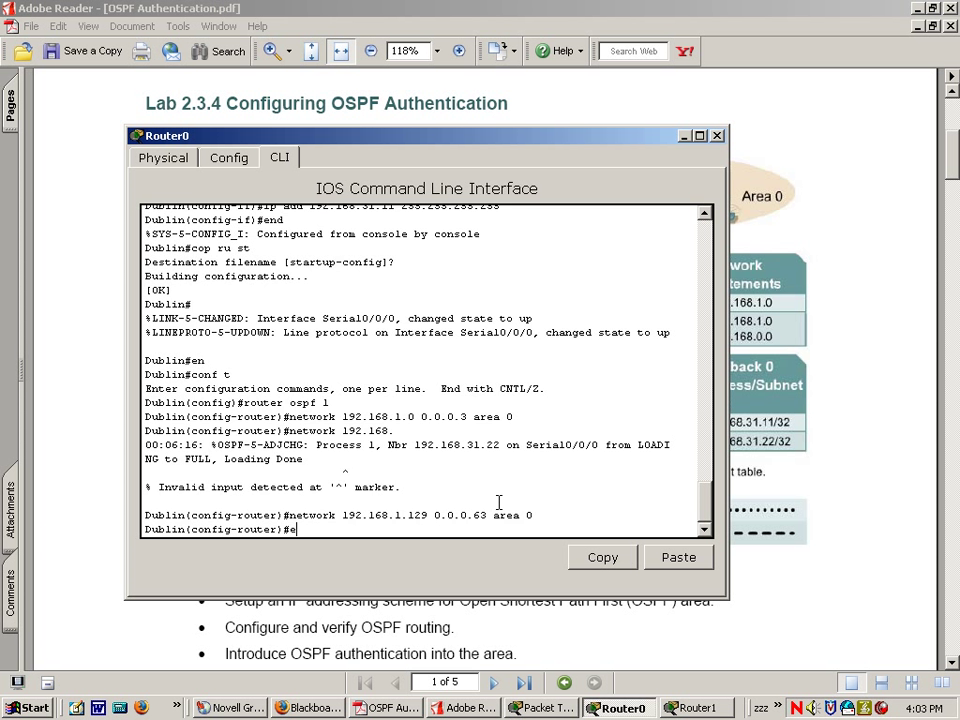
type("nd")
key("Return")
type("cop ru")
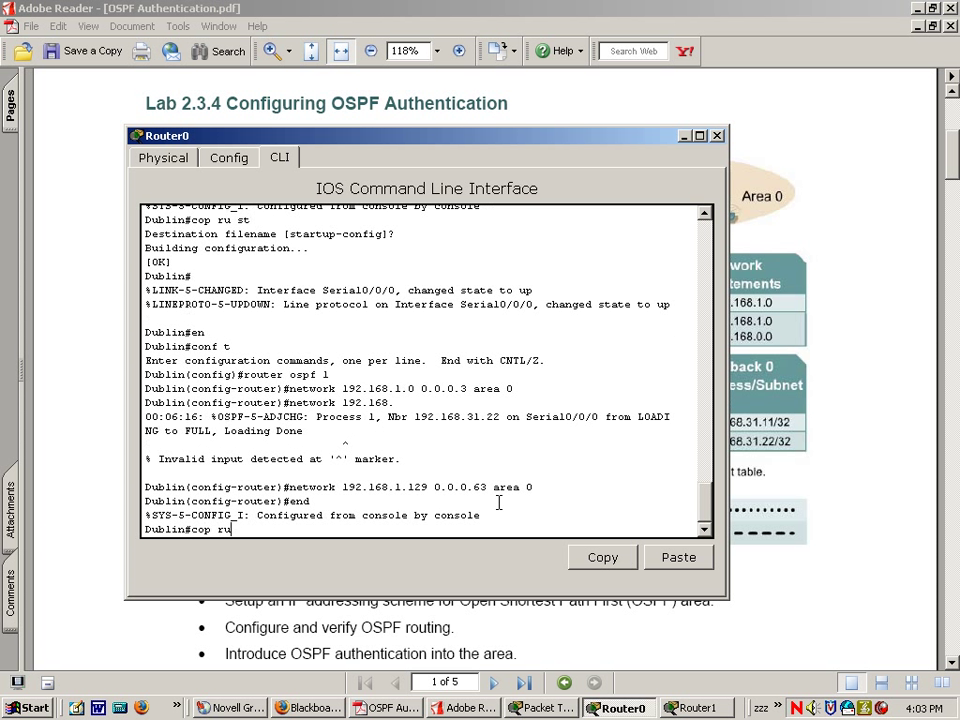
type(" st")
key("Return")
key("Return")
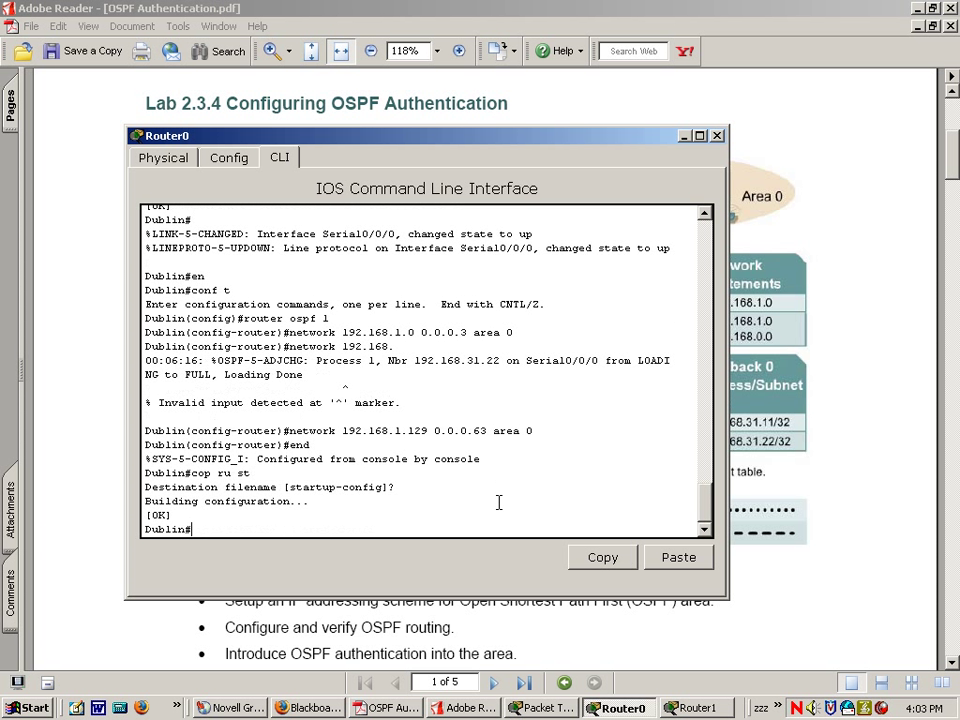
type("sh run")
key("Return")
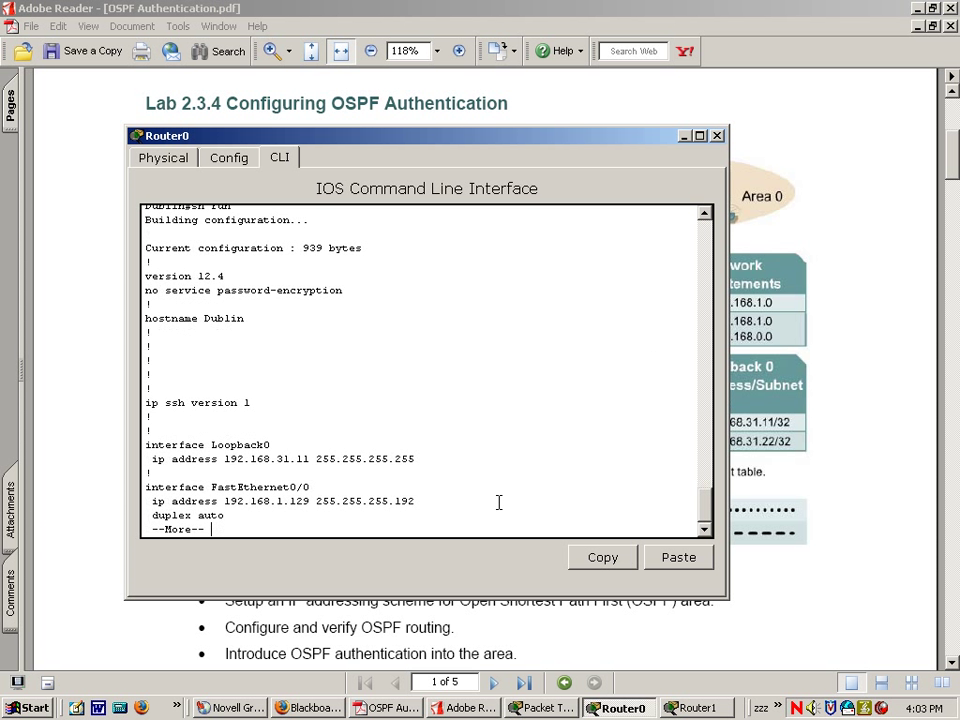
- Page through Dublin's running configuration, checking the 192.168.1.128 network statement
key("space")
key("space")
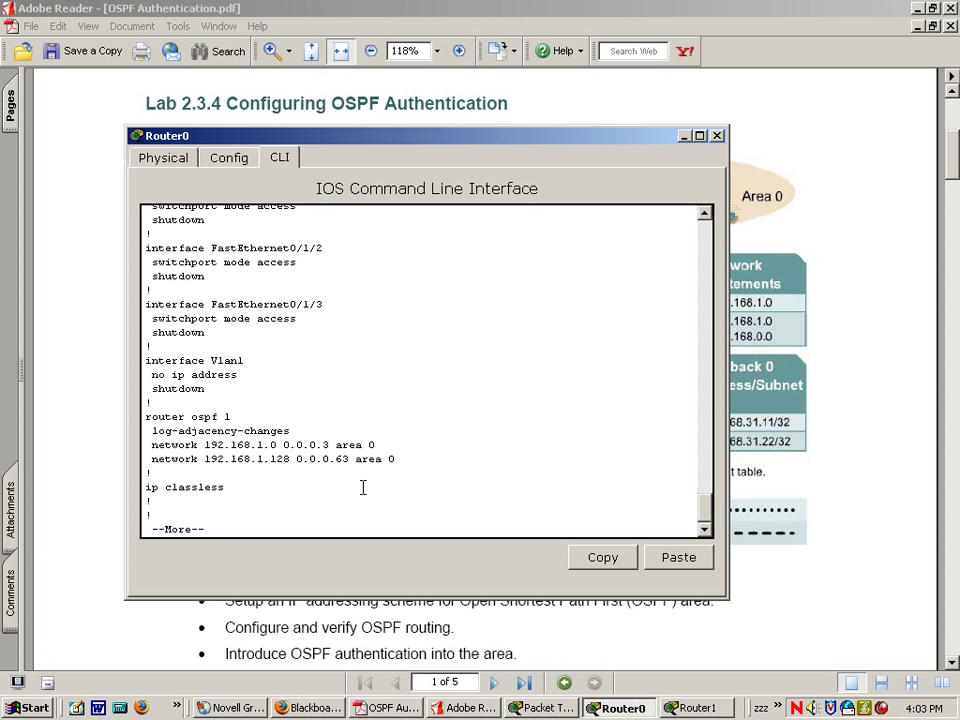
left_click_drag(151, 459, 296, 465)
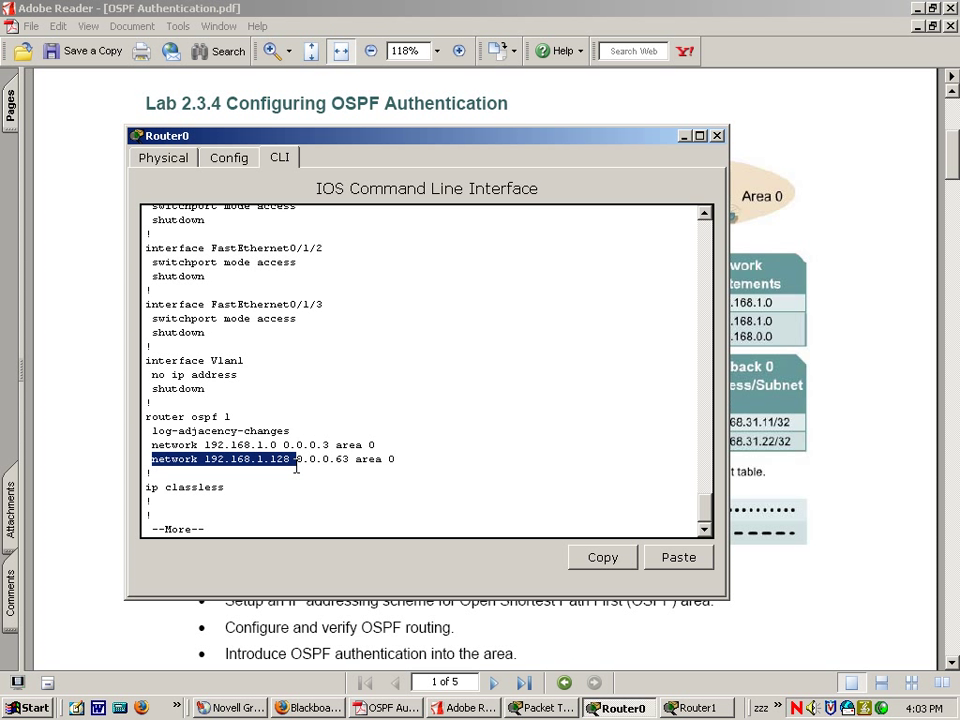
key("space")
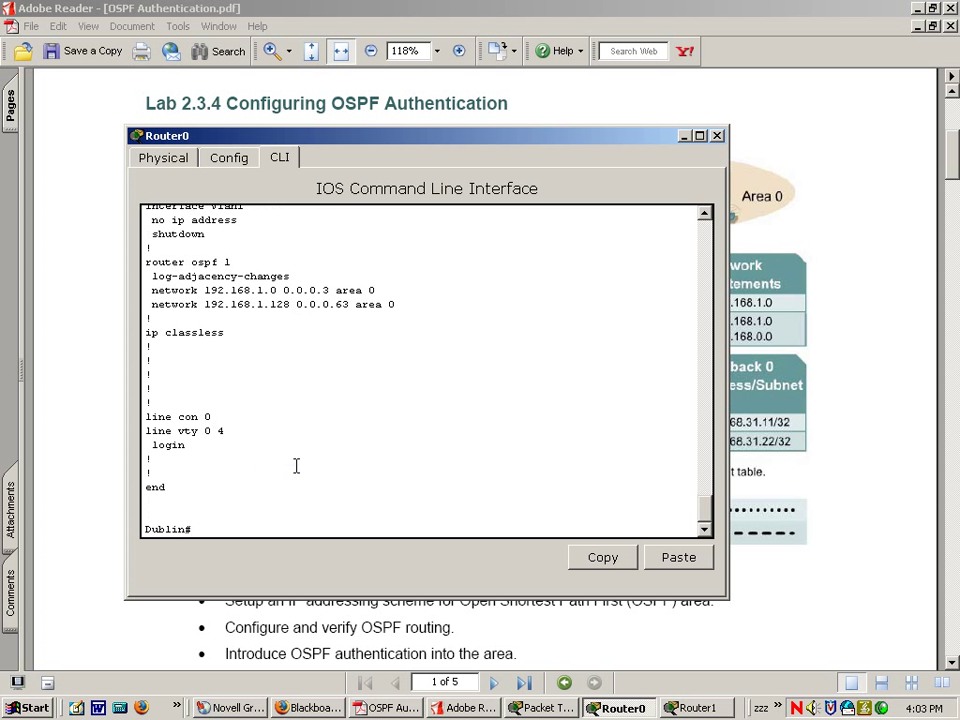
left_click(296, 465)
- Save to startup-config again and show the routing table with the OSPF route to 192.168.0.0/24
type("cop run st")
key("Return")
key("Return")
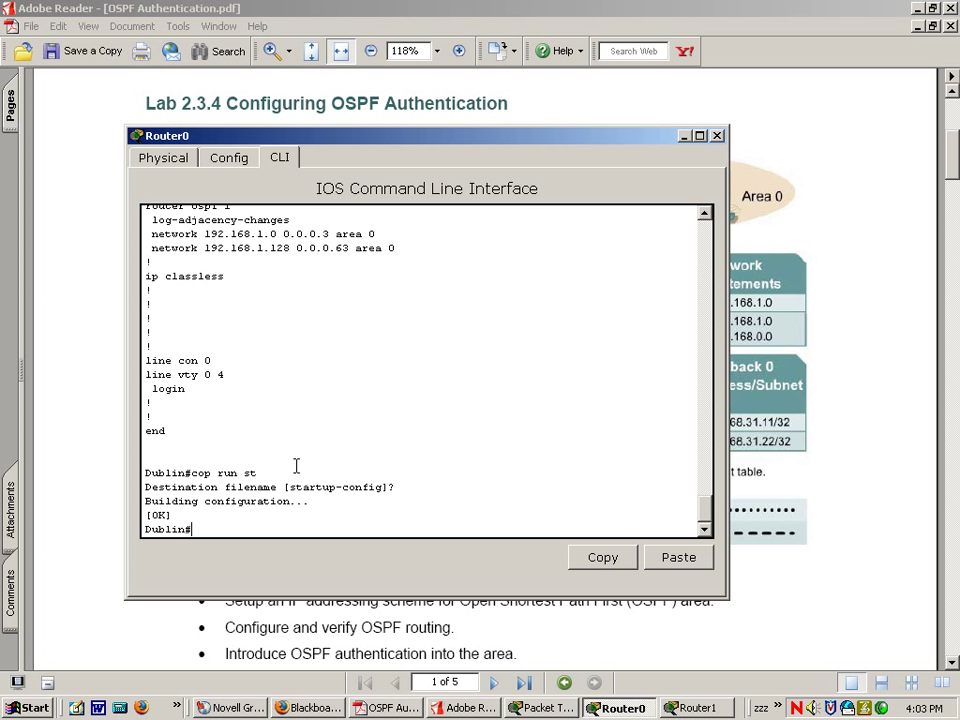
type("sh ip route")
key("Return")
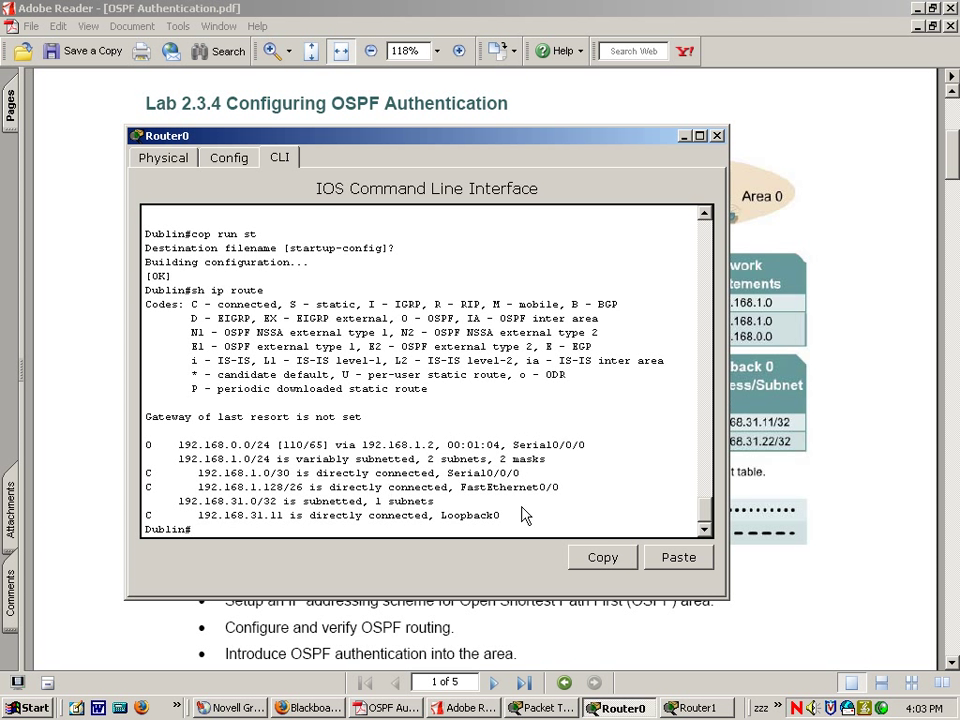
- Show Washington's routing table, including the OSPF route to 192.168.1.128/26 via 192.168.1.1
left_click(697, 707)
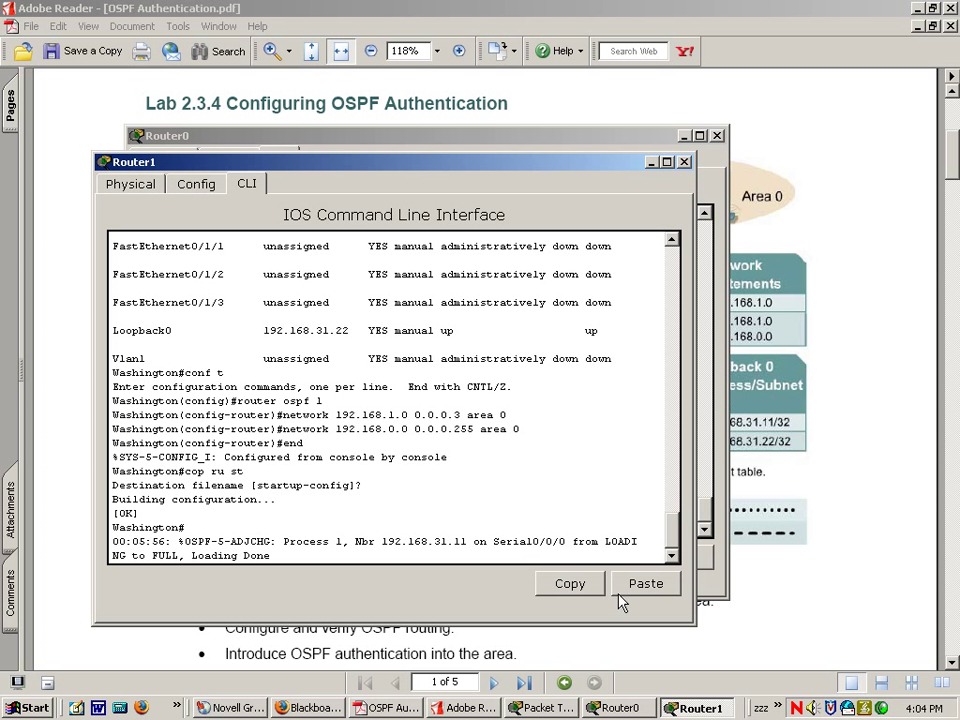
left_click(545, 441)
key("Return")
type("shington#sh ip route")
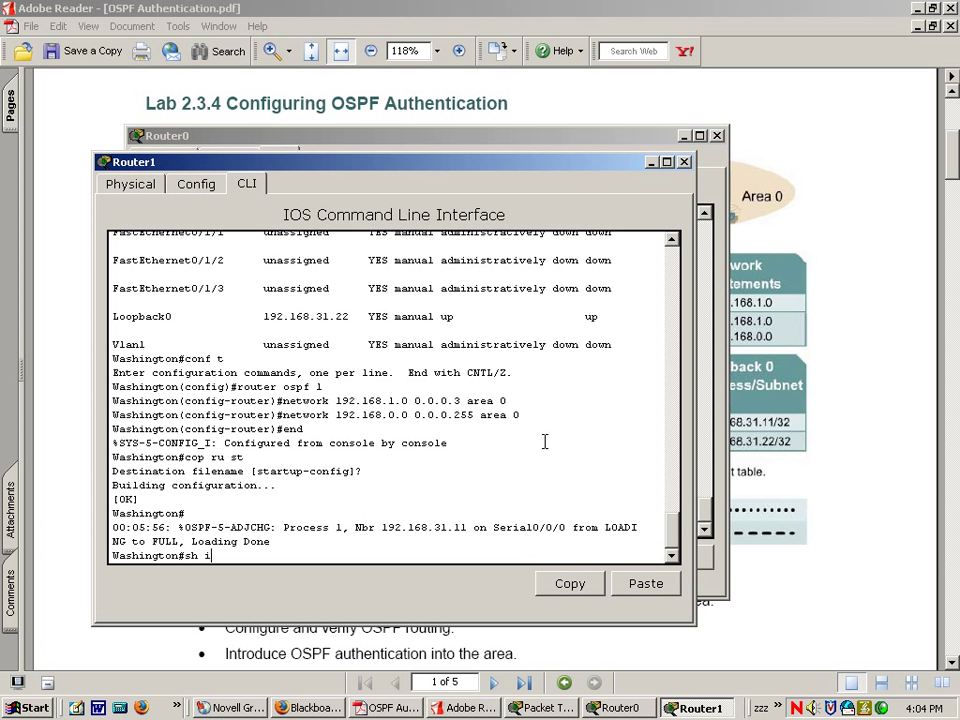
key("Return")
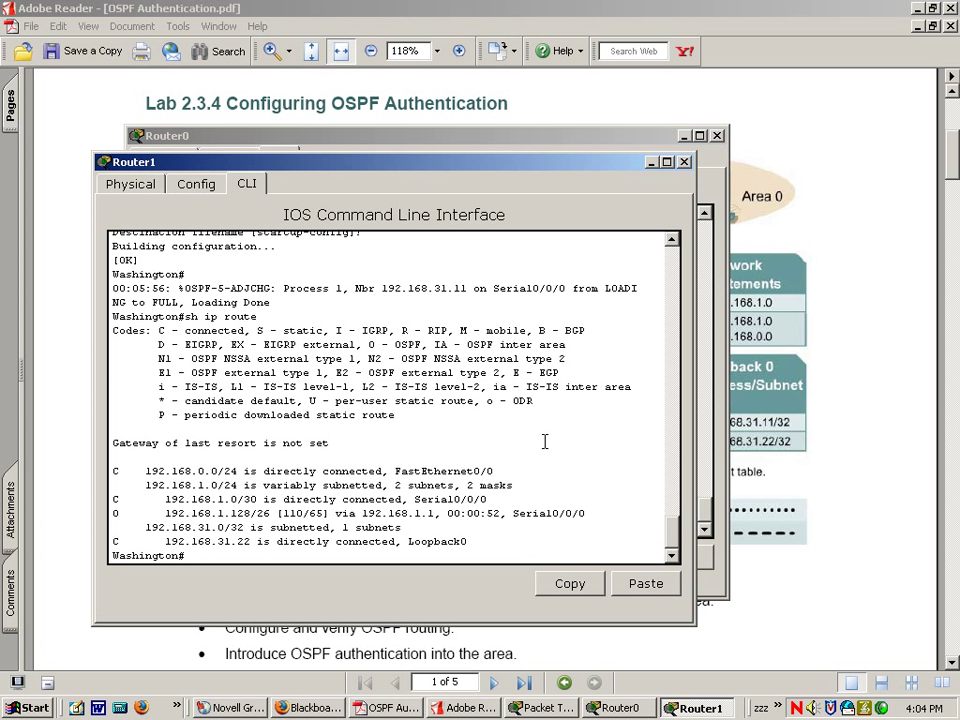